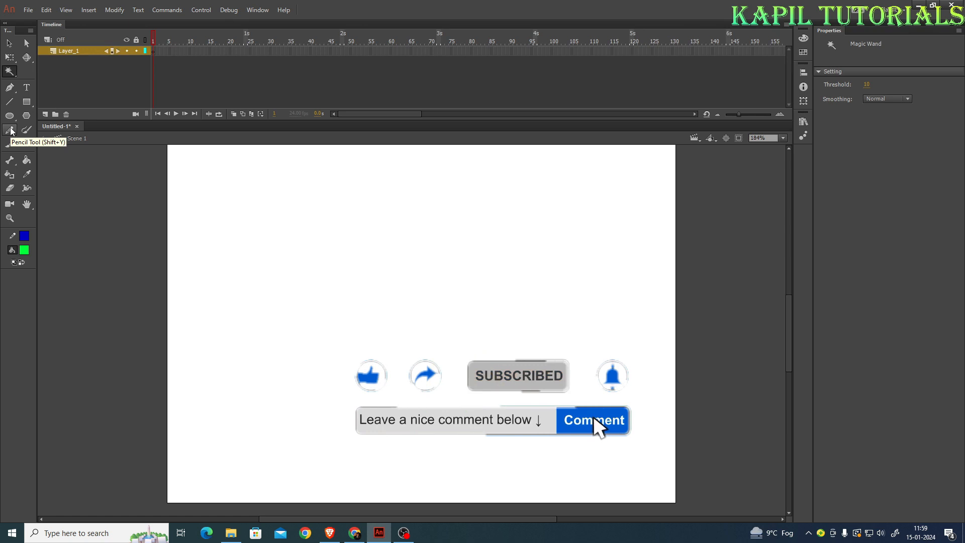
Draw a thick, arched blue stroke across the upper part of the stage with the Pencil tool.
key(ctrl+4)
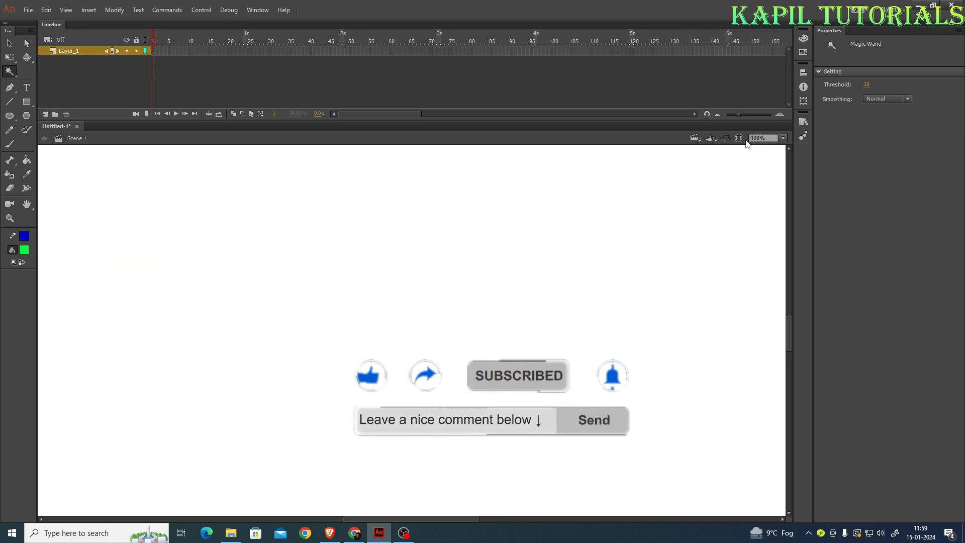
click(783, 138)
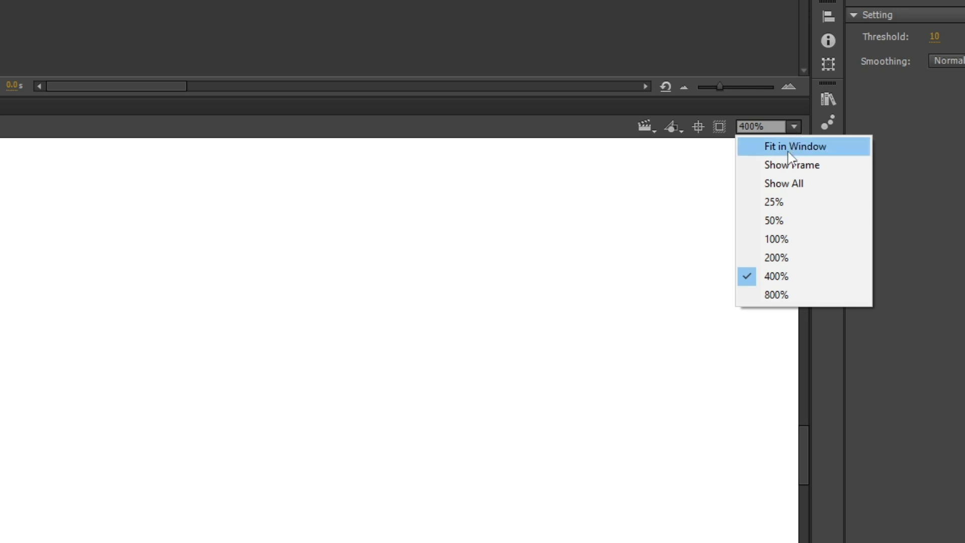
click(788, 150)
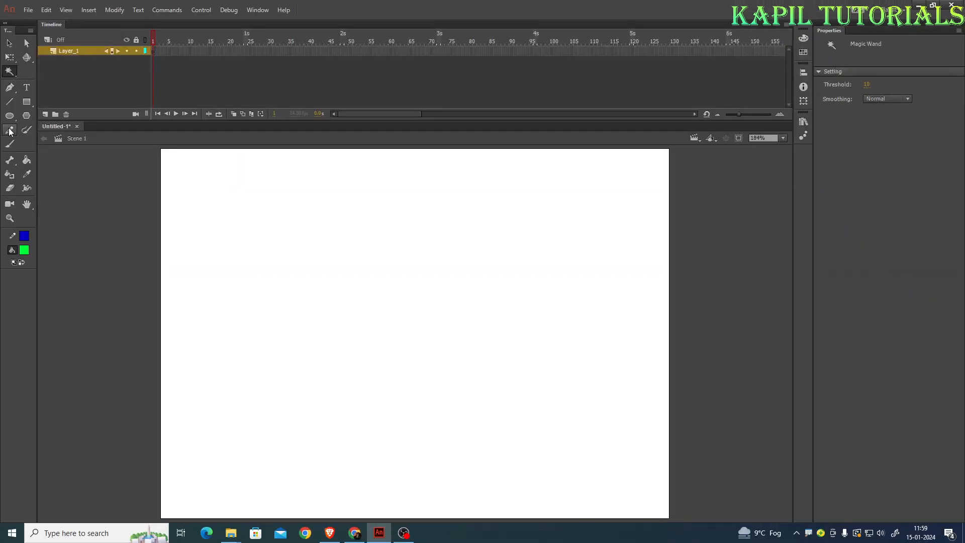
click(20, 131)
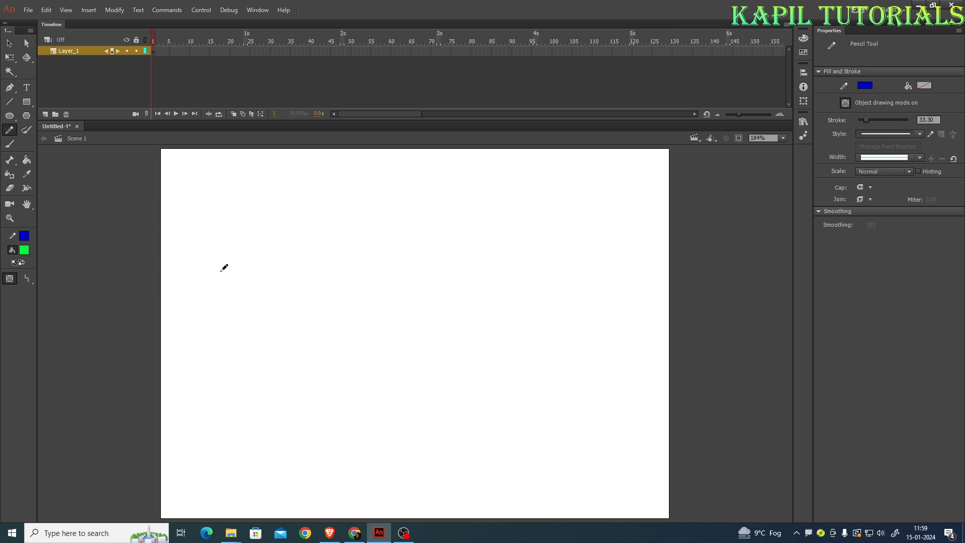
mouse_move(216, 268)
mouse_down()
mouse_move(254, 223)
mouse_move(305, 219)
mouse_move(385, 259)
mouse_up()
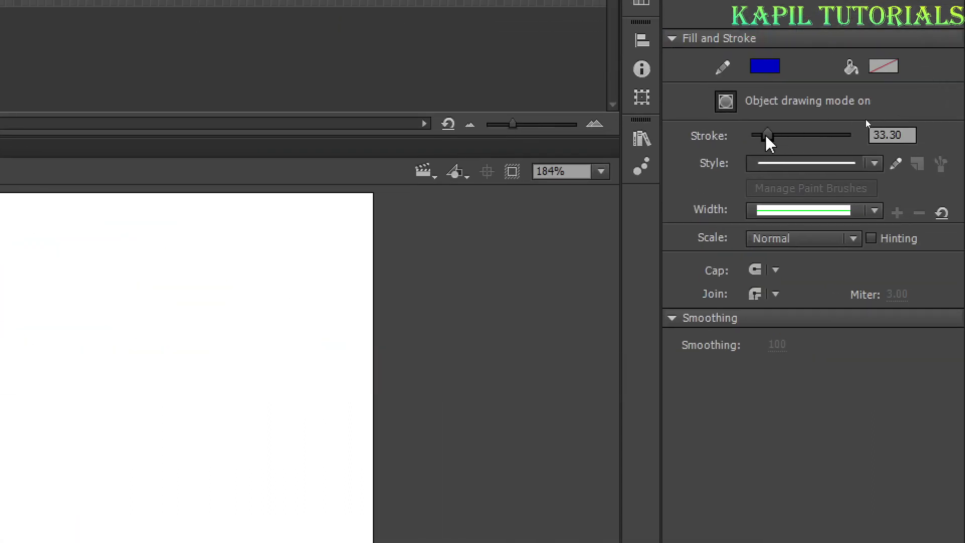
Set the pencil stroke size to 3 and draw a thin S-shaped curve across the middle of the stage.
drag(768, 139, 754, 136)
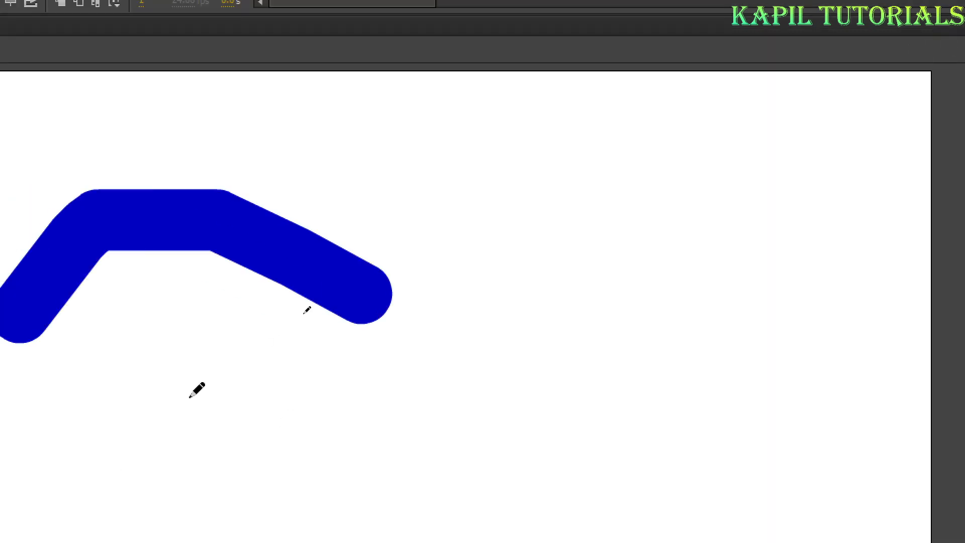
mouse_move(226, 436)
mouse_down()
mouse_move(361, 410)
mouse_move(465, 317)
mouse_move(521, 283)
mouse_move(612, 279)
mouse_move(672, 294)
mouse_up()
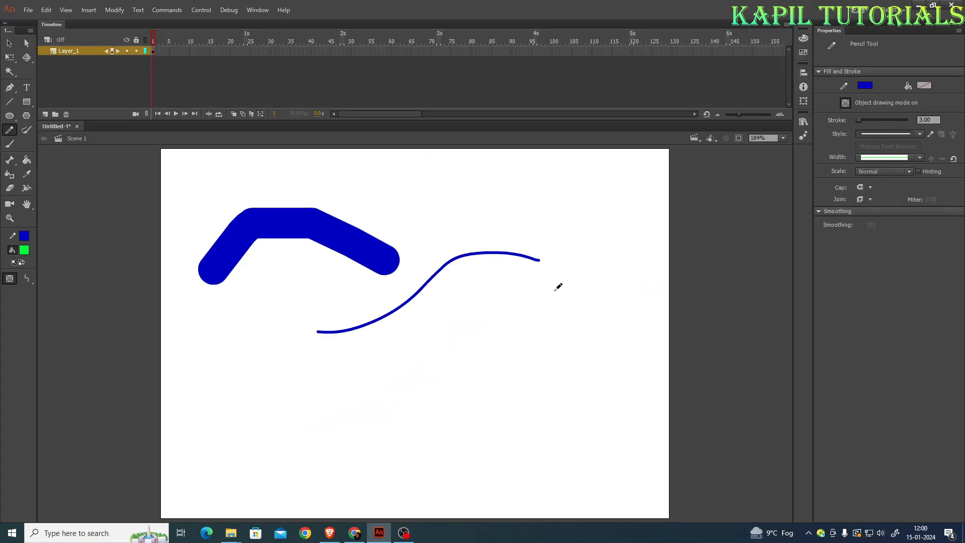
click(818, 212)
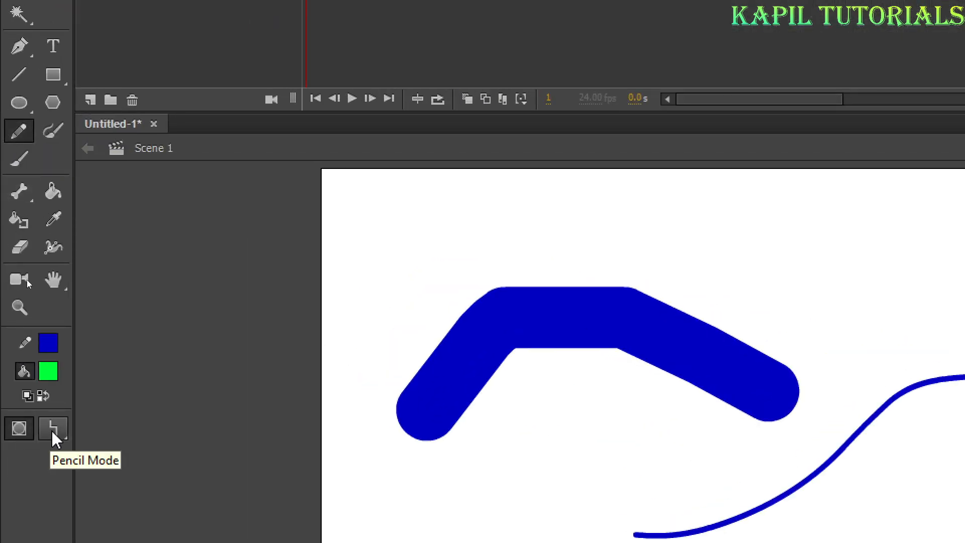
Draw a jagged line in the lower half of the stage using the Straighten pencil mode.
click(52, 430)
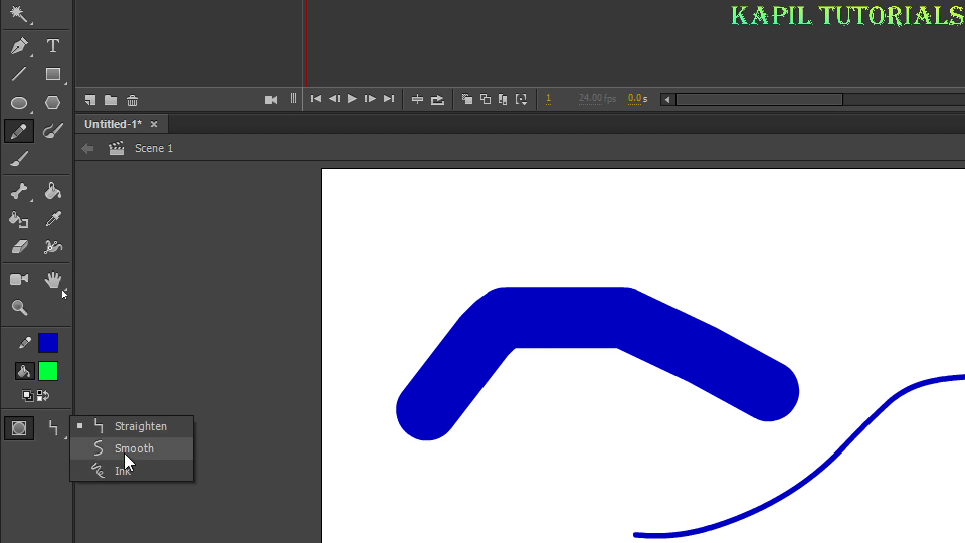
click(122, 428)
mouse_move(356, 411)
mouse_down()
mouse_move(432, 347)
mouse_move(490, 378)
mouse_move(569, 326)
mouse_move(654, 313)
mouse_move(694, 367)
mouse_move(779, 239)
mouse_up()
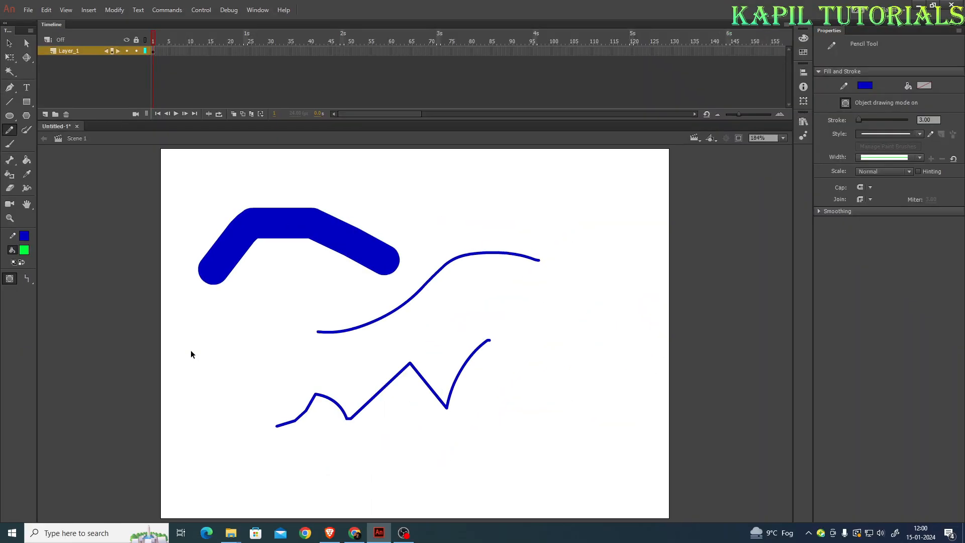
Switch the pencil mode to Smooth and draw a wavy rising line just below the thick blue stroke.
click(27, 278)
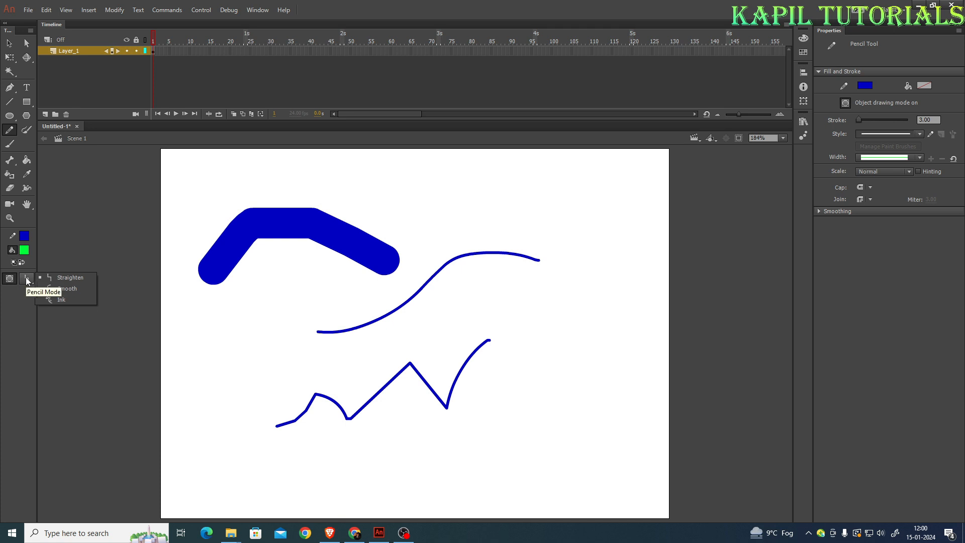
click(27, 282)
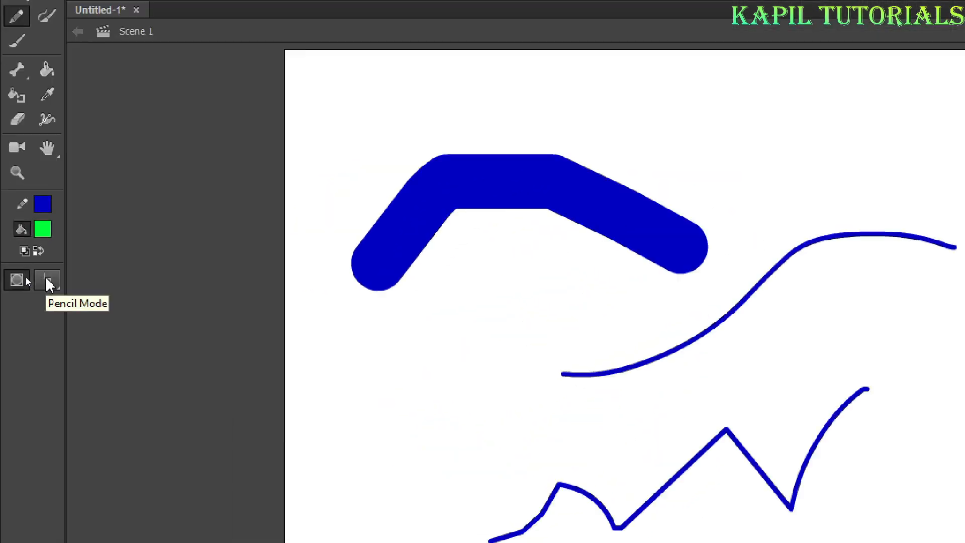
click(27, 279)
click(50, 290)
mouse_move(422, 466)
mouse_down()
mouse_move(458, 414)
mouse_move(530, 426)
mouse_move(625, 336)
mouse_move(738, 312)
mouse_up()
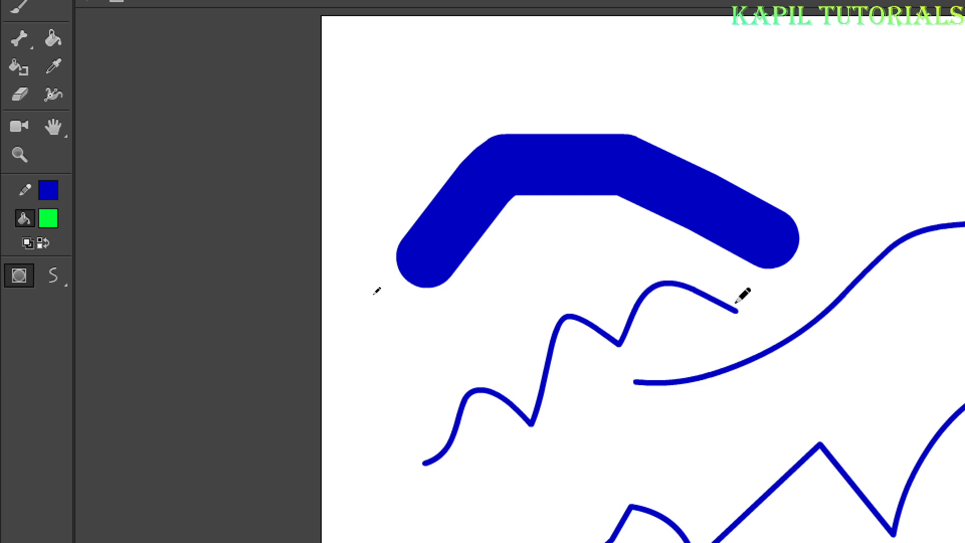
Set the pencil mode to Ink and draw another wavy rising line below the smooth one.
click(55, 279)
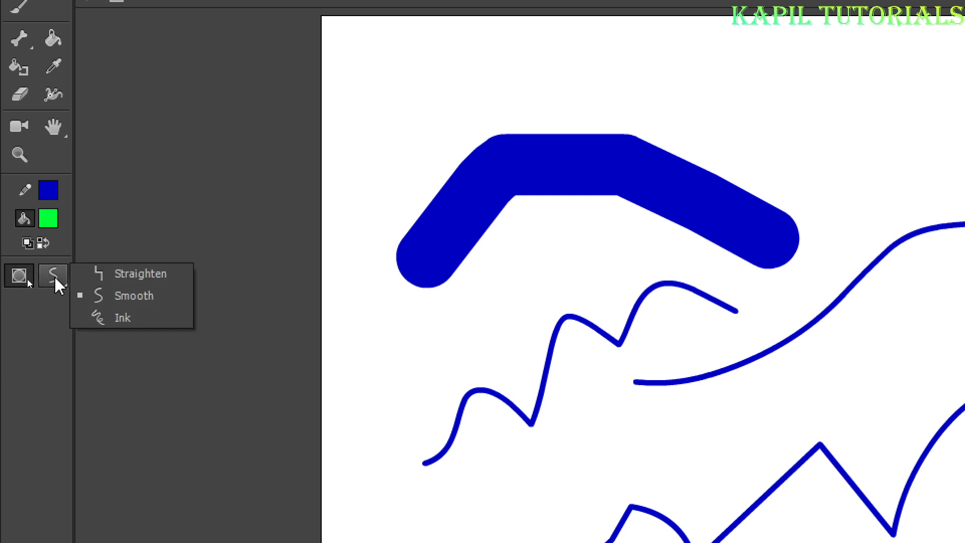
click(83, 316)
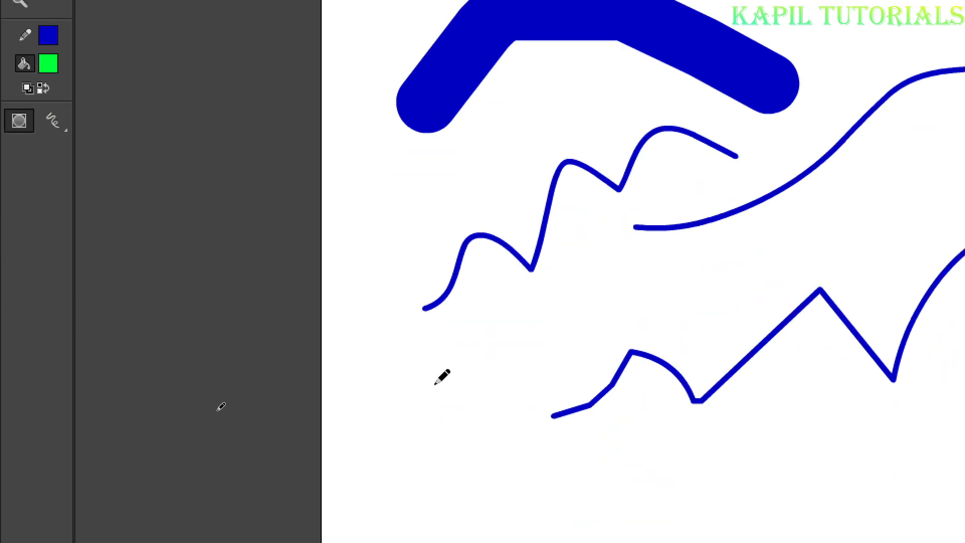
mouse_move(373, 420)
mouse_down()
mouse_move(449, 369)
mouse_move(494, 382)
mouse_move(552, 312)
mouse_move(607, 324)
mouse_move(655, 279)
mouse_move(720, 297)
mouse_up()
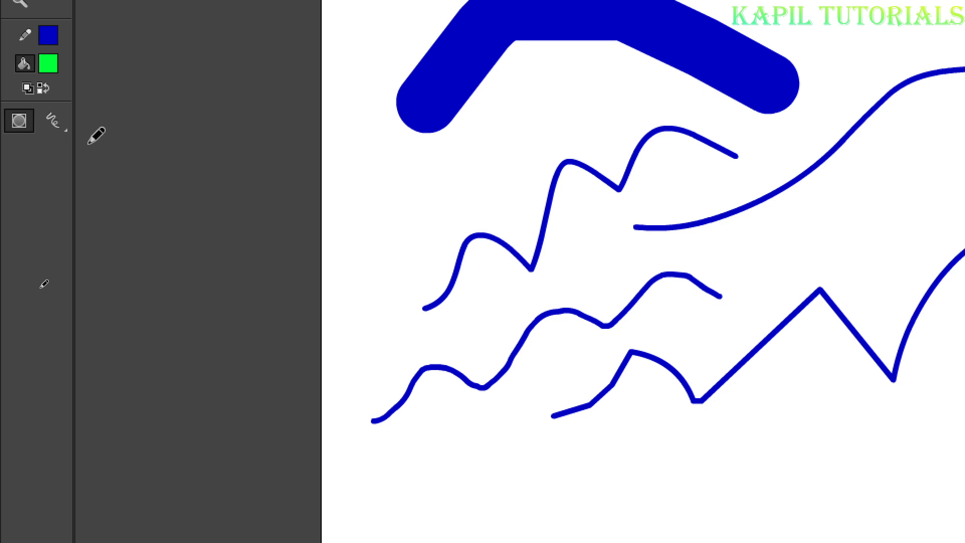
click(54, 123)
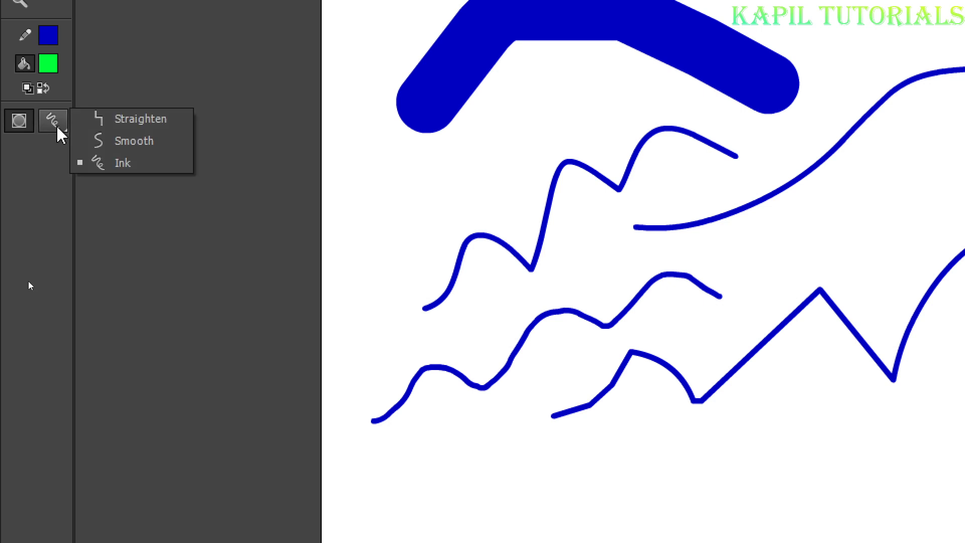
click(107, 163)
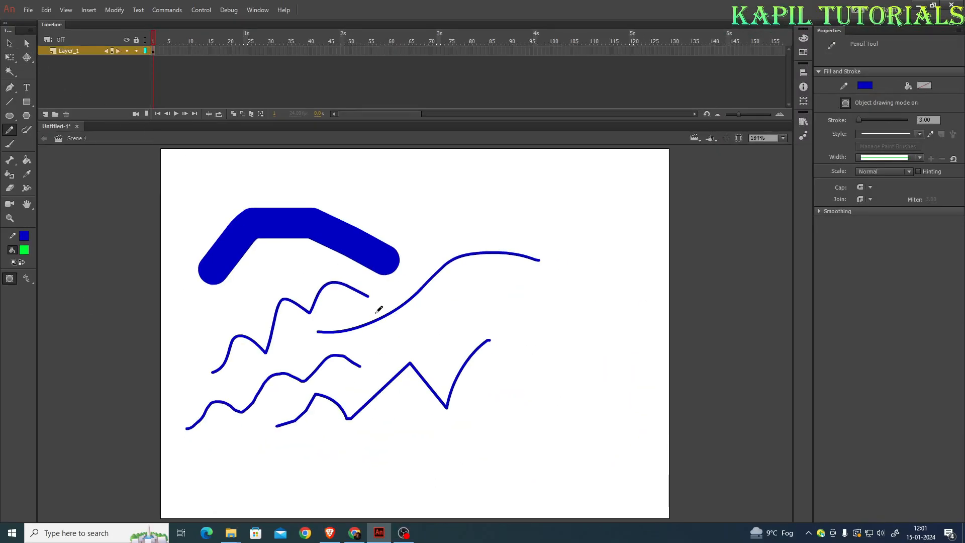
Select all the pencil strokes on the stage and delete them.
click(9, 44)
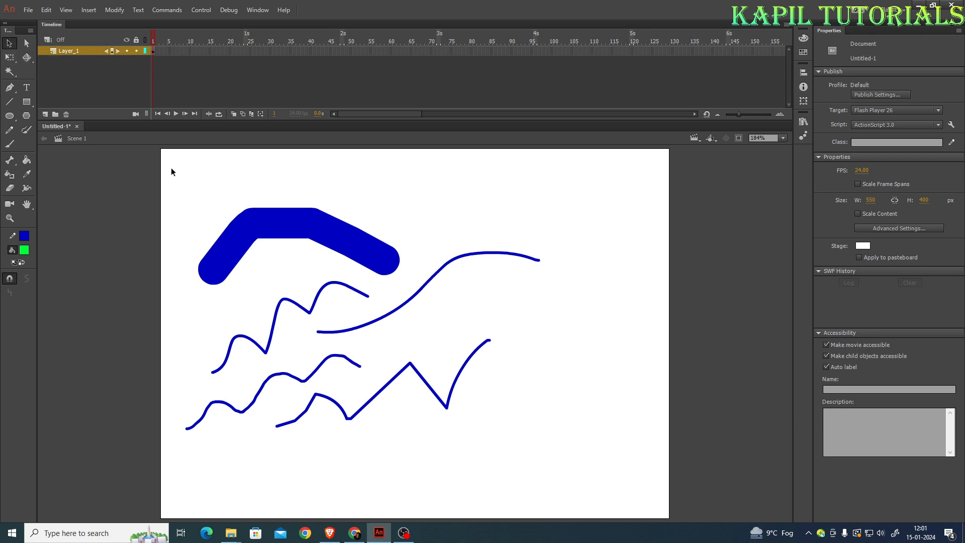
mouse_move(168, 159)
mouse_down()
mouse_move(412, 424)
mouse_move(577, 518)
mouse_move(602, 496)
mouse_move(623, 502)
mouse_up()
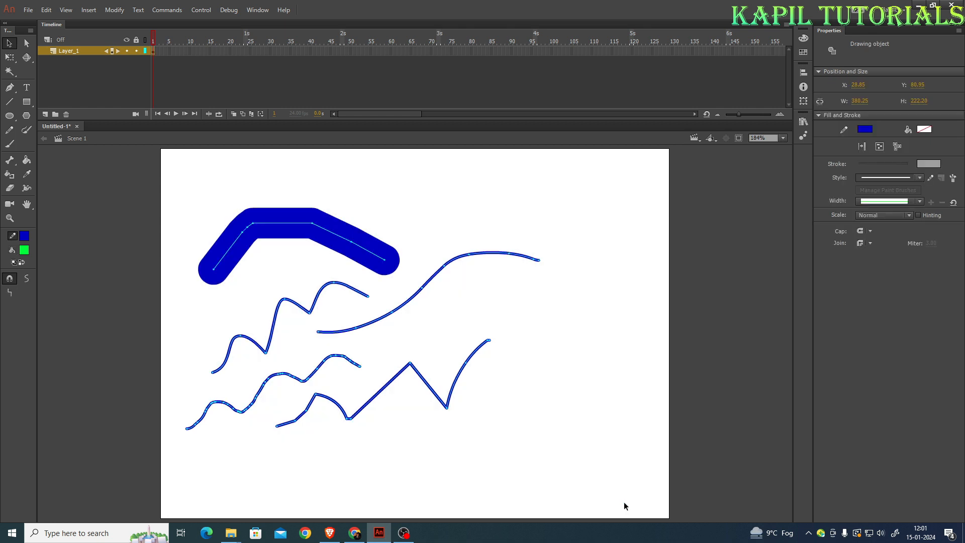
key(Delete)
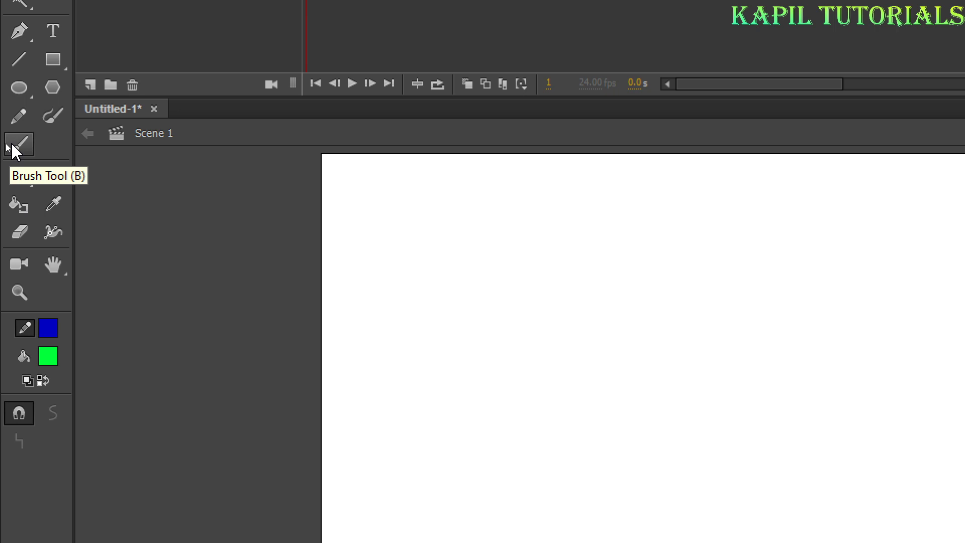
Activate the Brush tool and set its fill to the red radial gradient swatch.
click(15, 149)
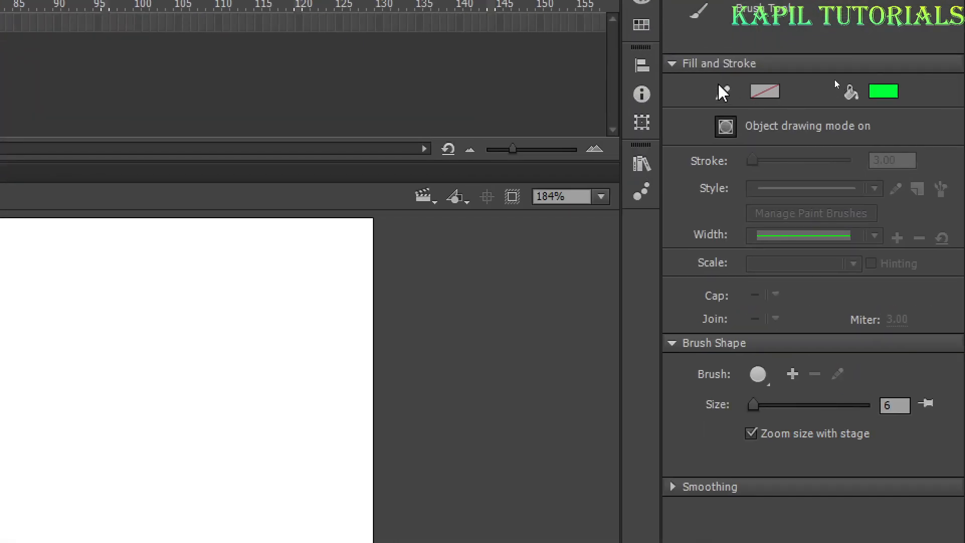
click(883, 100)
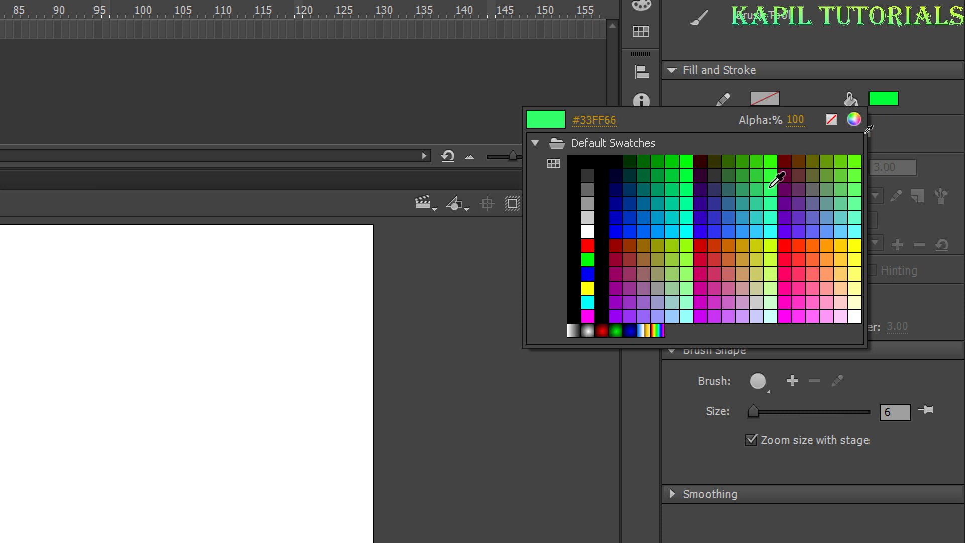
click(631, 330)
click(883, 100)
click(602, 331)
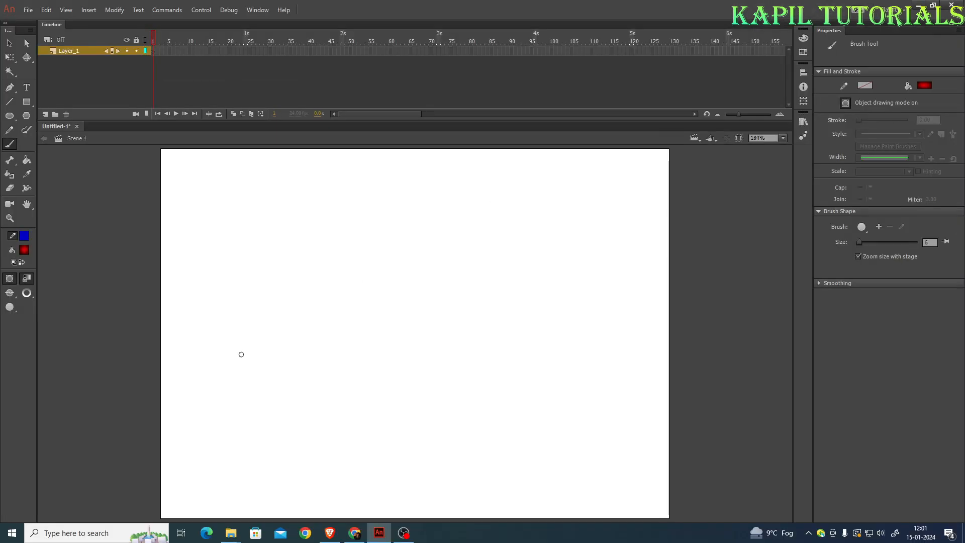
Paint two thin curved brush strokes in the upper half of the stage and expand the brush's smoothing settings.
mouse_move(239, 346)
mouse_down()
mouse_move(283, 305)
mouse_move(354, 316)
mouse_up()
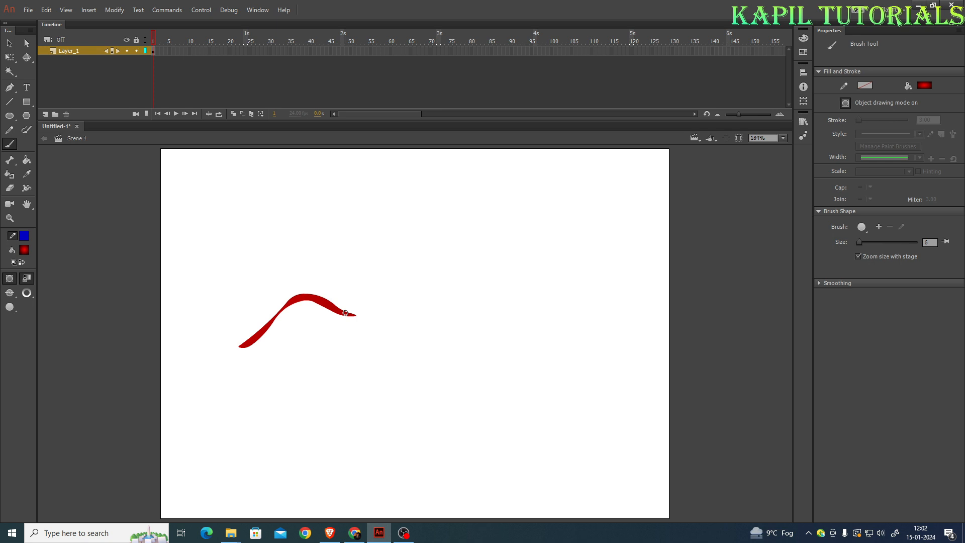
mouse_move(362, 279)
mouse_down()
mouse_move(462, 221)
mouse_move(520, 272)
mouse_up()
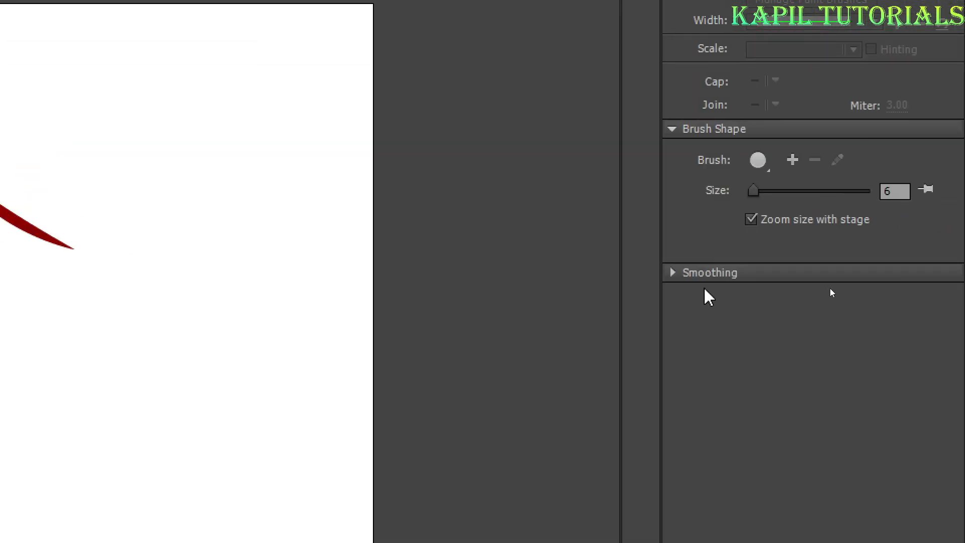
click(673, 273)
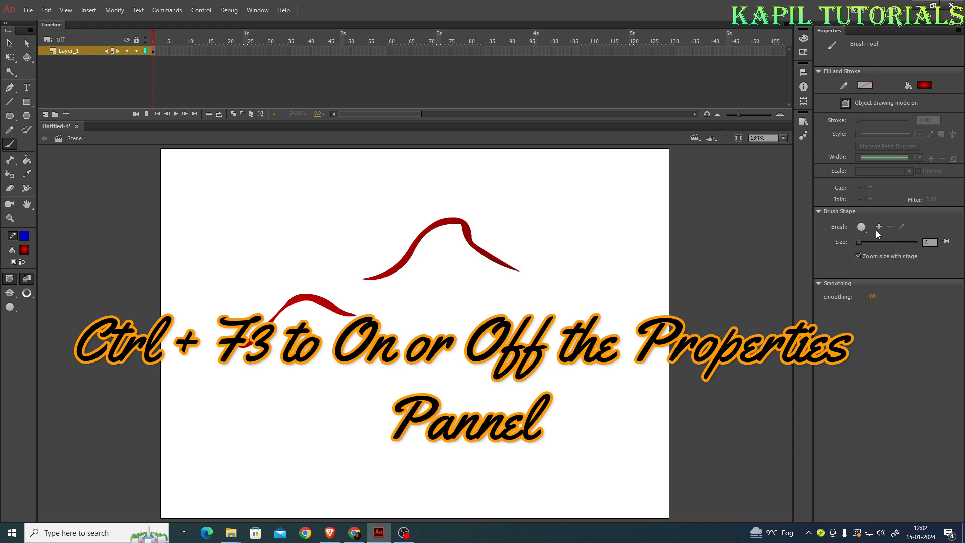
Paint a wide arched stroke at brush size 19 below the others, and a thinner rising curve at size 7 above them.
drag(861, 242, 865, 243)
mouse_move(344, 372)
mouse_down()
mouse_move(451, 327)
mouse_move(548, 351)
mouse_up()
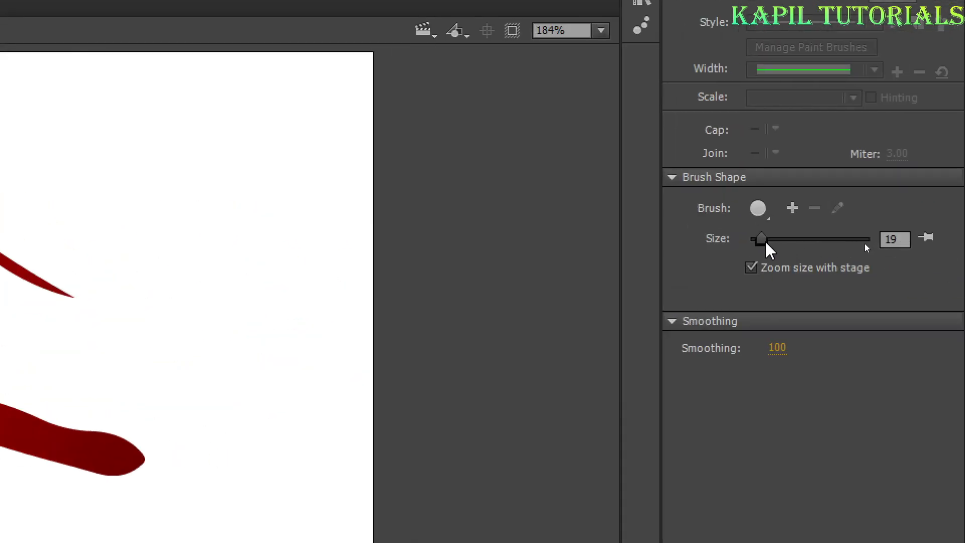
drag(767, 248, 760, 248)
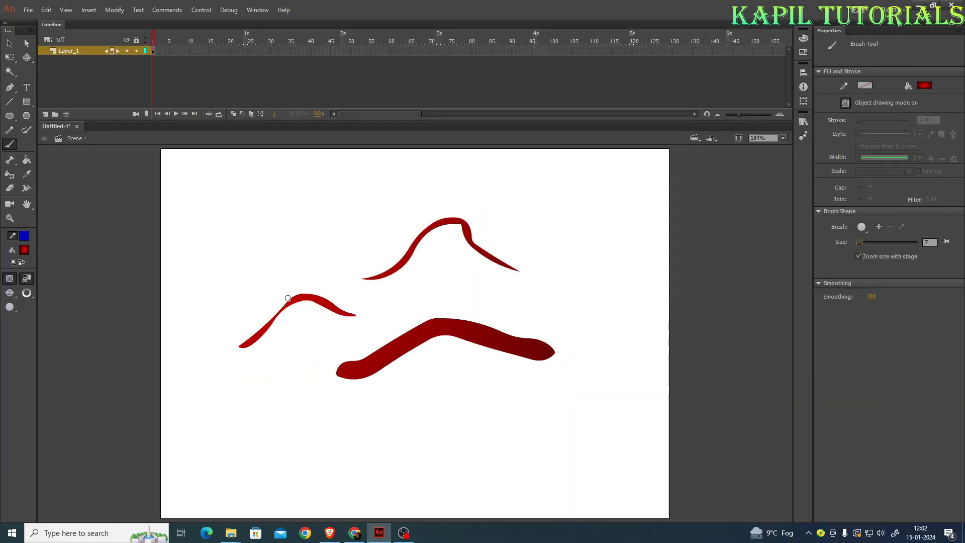
mouse_move(275, 289)
mouse_down()
mouse_move(317, 233)
mouse_move(429, 204)
mouse_up()
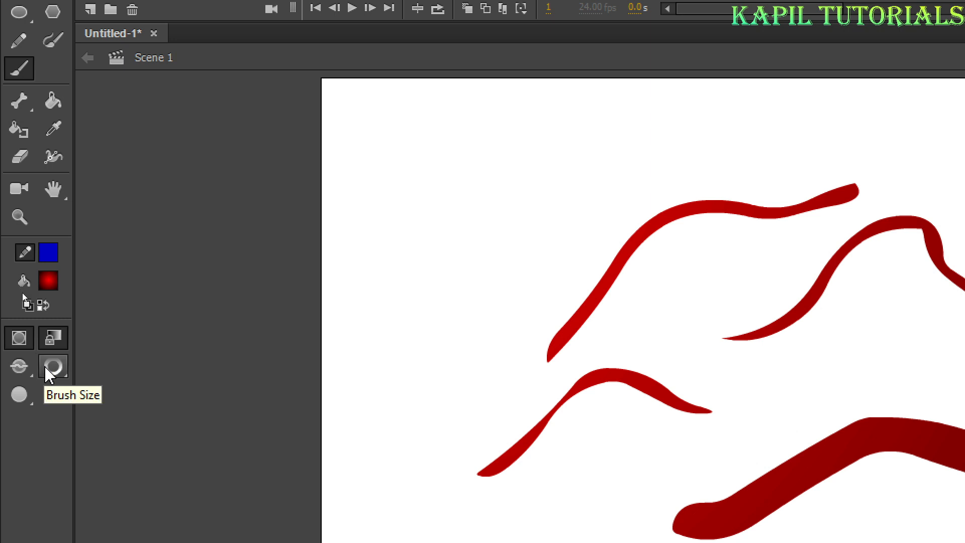
Choose the preset brush size of 20 and paint a short thick stroke beside the thin rising curve.
click(48, 370)
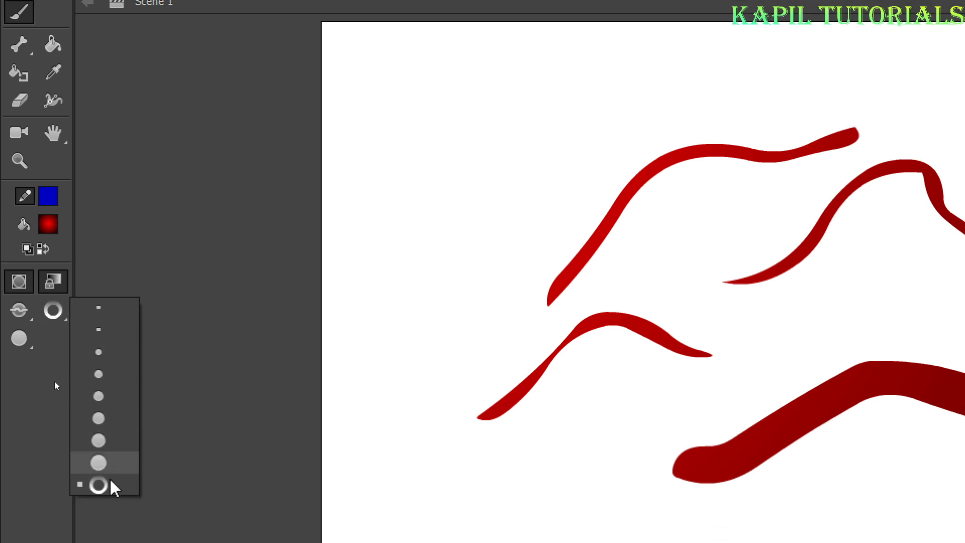
click(105, 443)
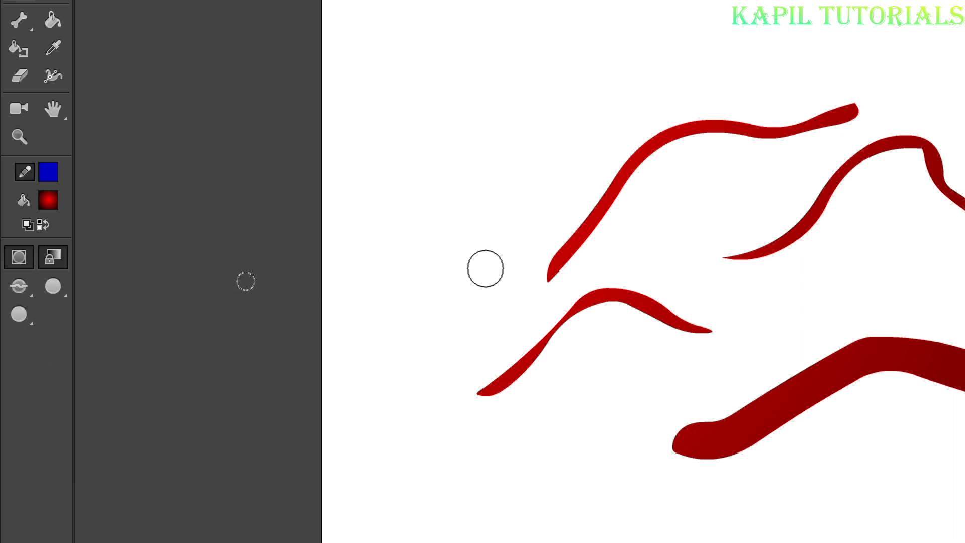
drag(453, 269, 492, 162)
key(v)
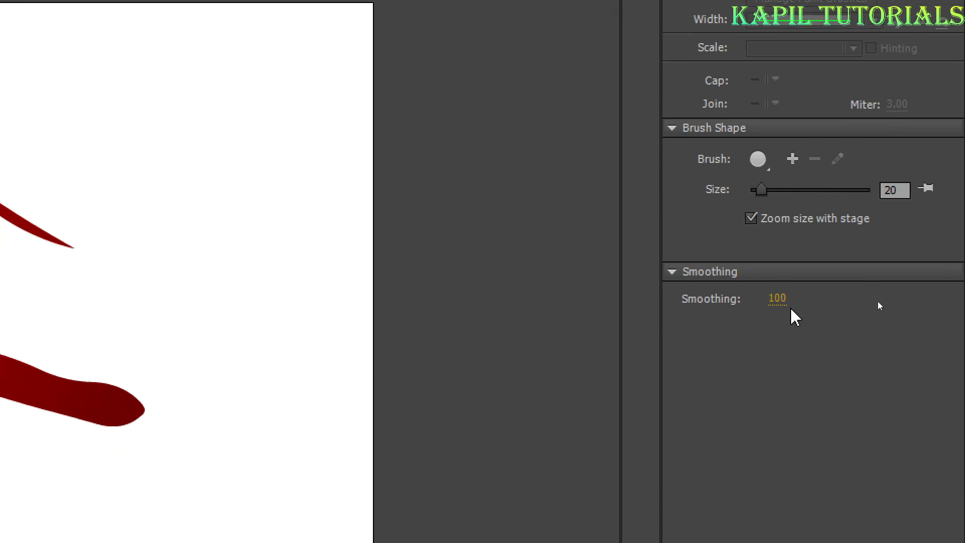
Set the brush smoothing to 0 and paint a long wavy stroke along the lower part of the stage.
drag(780, 308, 530, 303)
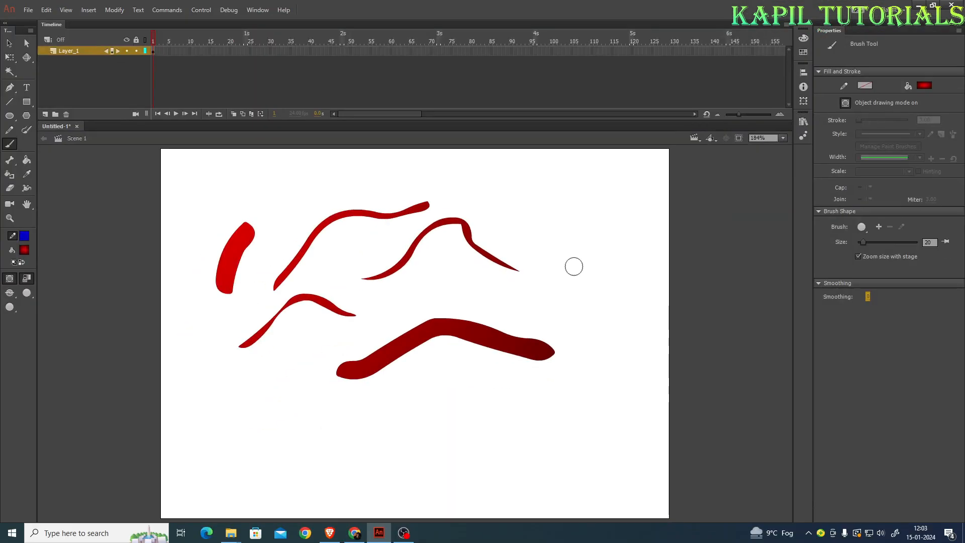
mouse_move(222, 452)
mouse_down()
mouse_move(248, 433)
mouse_move(312, 444)
mouse_move(604, 420)
mouse_up()
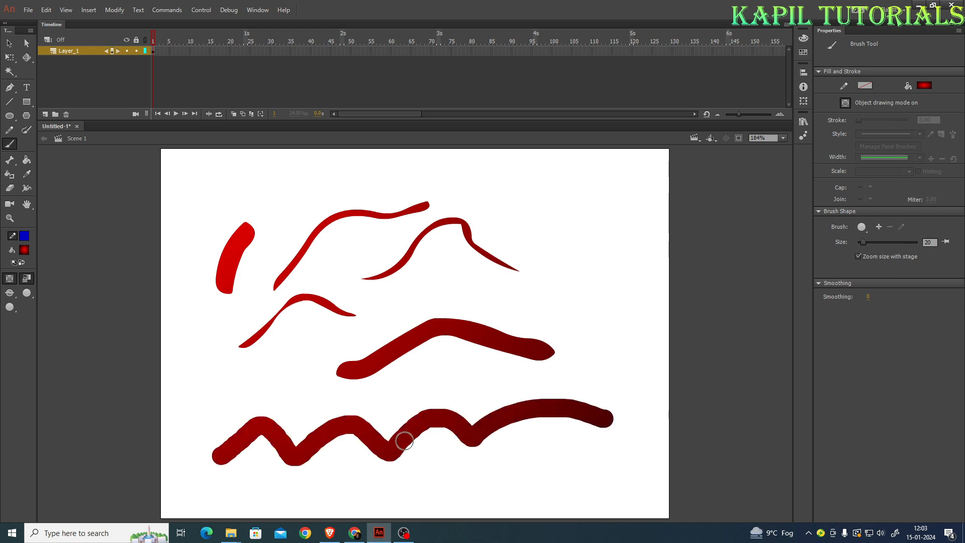
Set the brush smoothing to 100 and paint a thick wavy red stroke across the upper right area of the stage.
key(v)
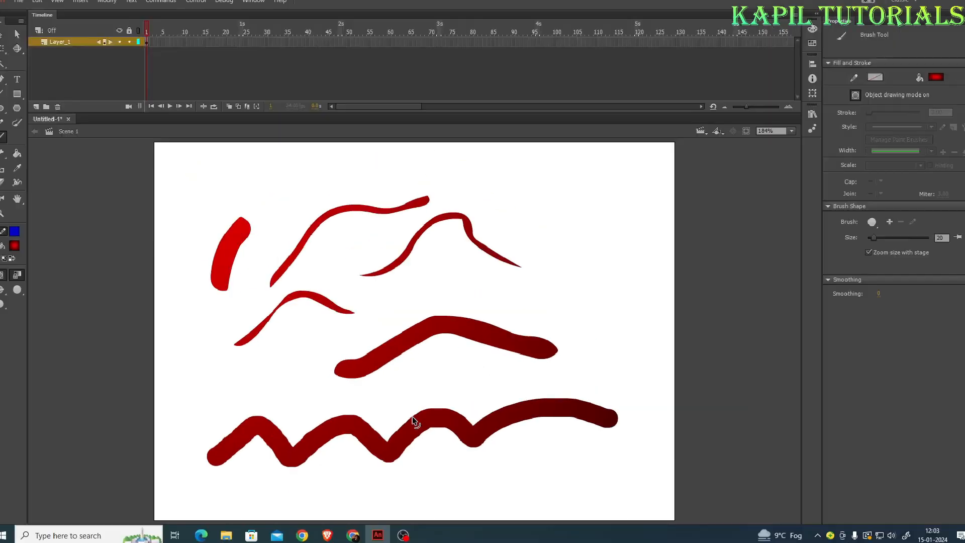
drag(867, 298, 945, 304)
mouse_move(643, 305)
mouse_down()
mouse_move(587, 301)
mouse_move(547, 265)
mouse_move(508, 290)
mouse_move(445, 281)
mouse_move(412, 295)
mouse_up()
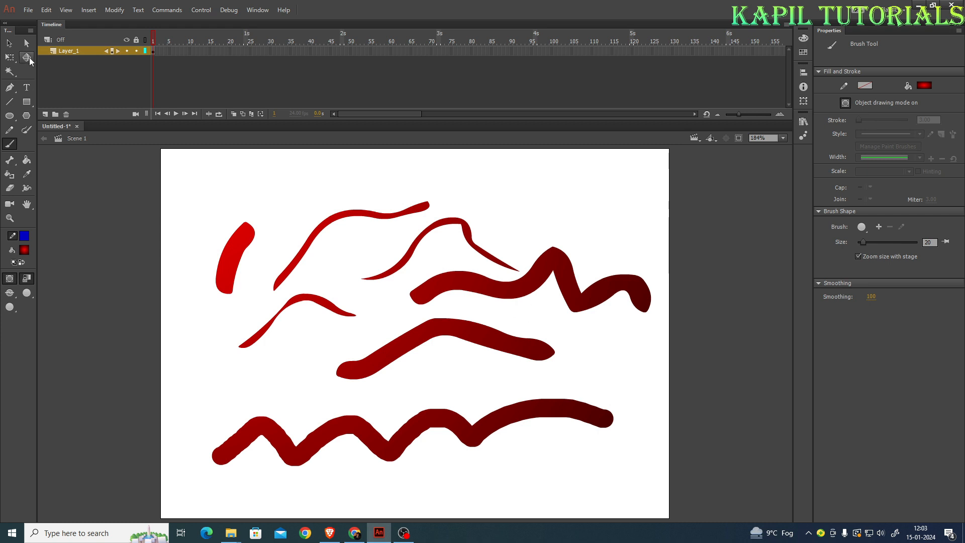
Set the brush fill to turquoise #00FFCC and paint a long wavy stroke across the lower half of the stage, overlapping the red ones.
click(924, 86)
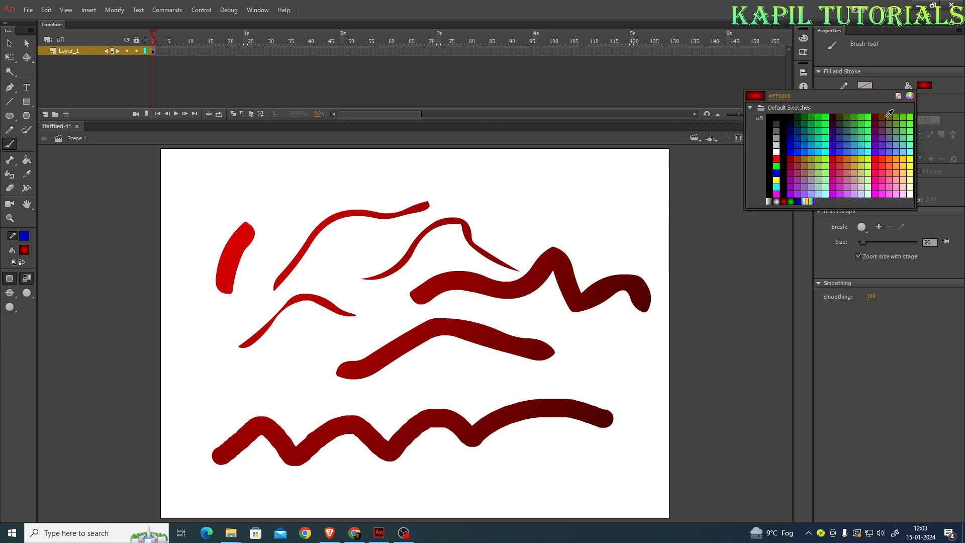
click(826, 142)
mouse_move(637, 469)
mouse_down()
mouse_move(582, 443)
mouse_move(512, 364)
mouse_move(373, 390)
mouse_move(318, 327)
mouse_move(274, 342)
mouse_move(265, 381)
mouse_up()
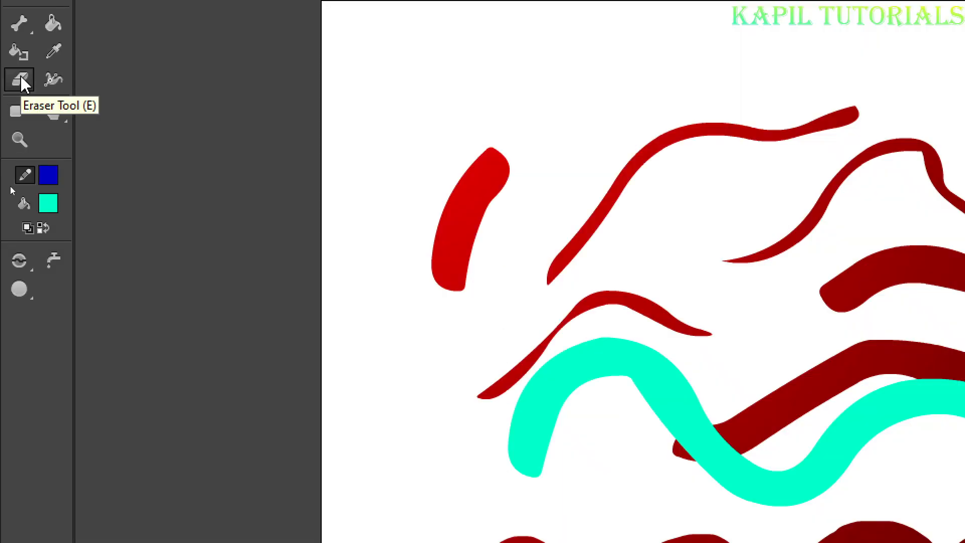
Erase the short thick red stroke at the far left of the artwork with the Eraser tool.
click(20, 80)
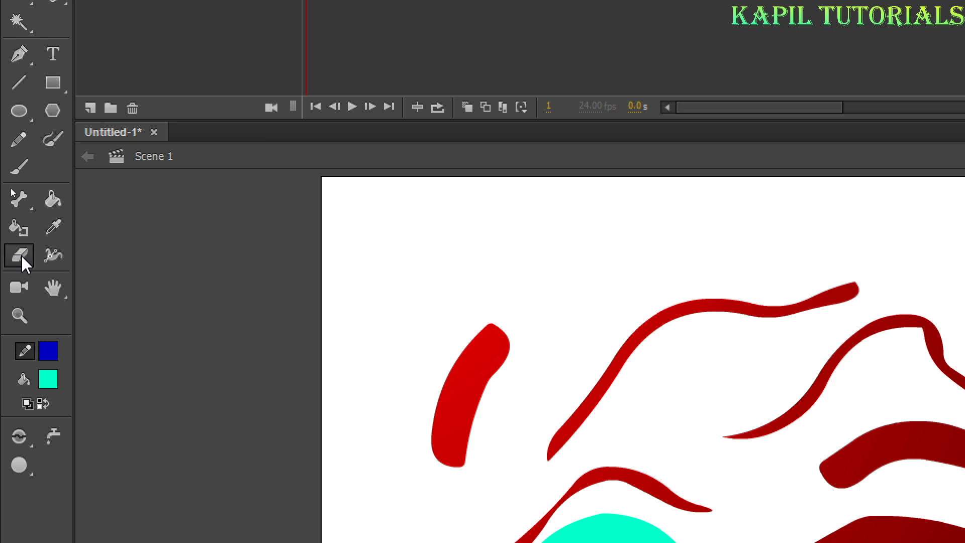
click(22, 257)
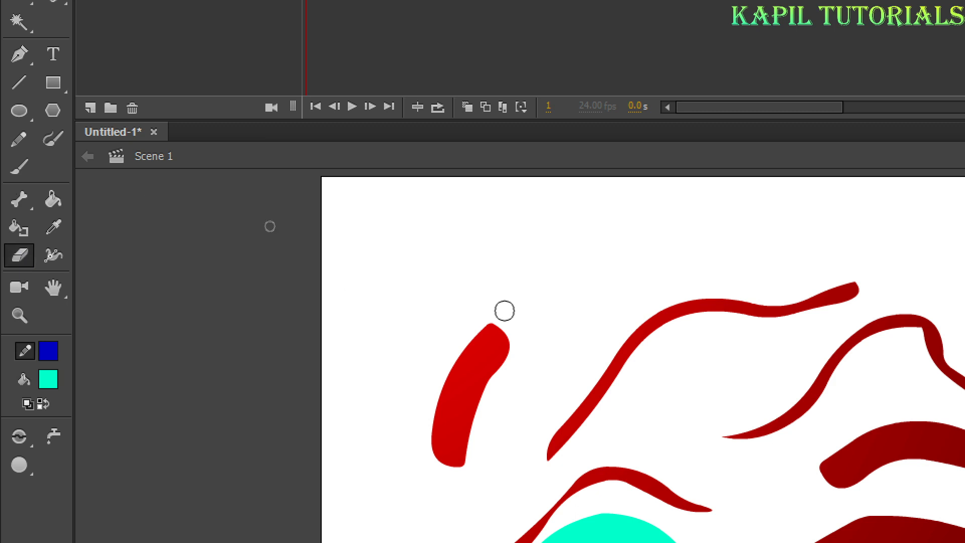
mouse_move(421, 312)
mouse_down()
mouse_move(468, 225)
mouse_move(532, 184)
mouse_move(529, 165)
mouse_move(426, 217)
mouse_move(399, 257)
mouse_move(514, 181)
mouse_move(494, 209)
mouse_move(435, 251)
mouse_move(451, 215)
mouse_move(514, 156)
mouse_move(450, 287)
mouse_move(490, 214)
mouse_move(461, 308)
mouse_move(437, 300)
mouse_up()
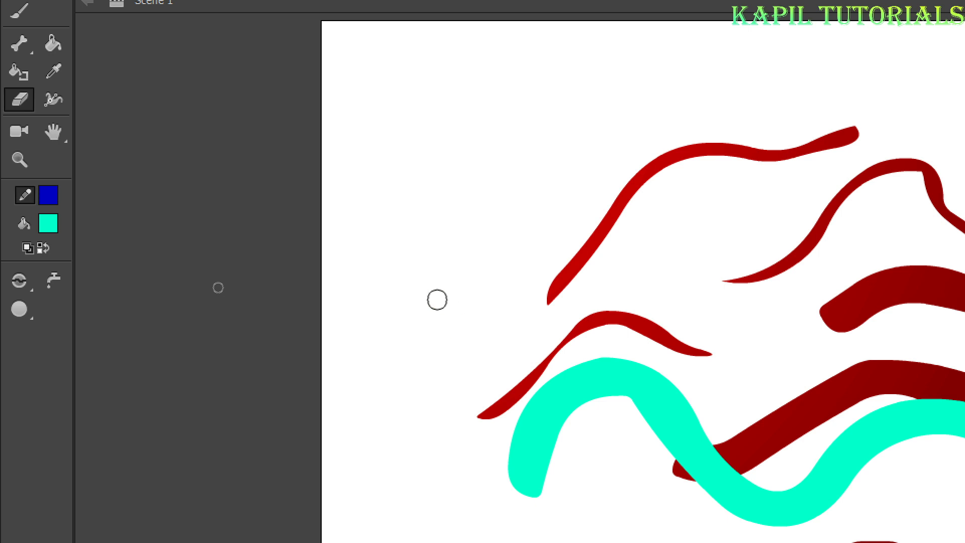
Choose the largest square eraser shape and erase the lower end of the leftmost thin red curve.
click(21, 314)
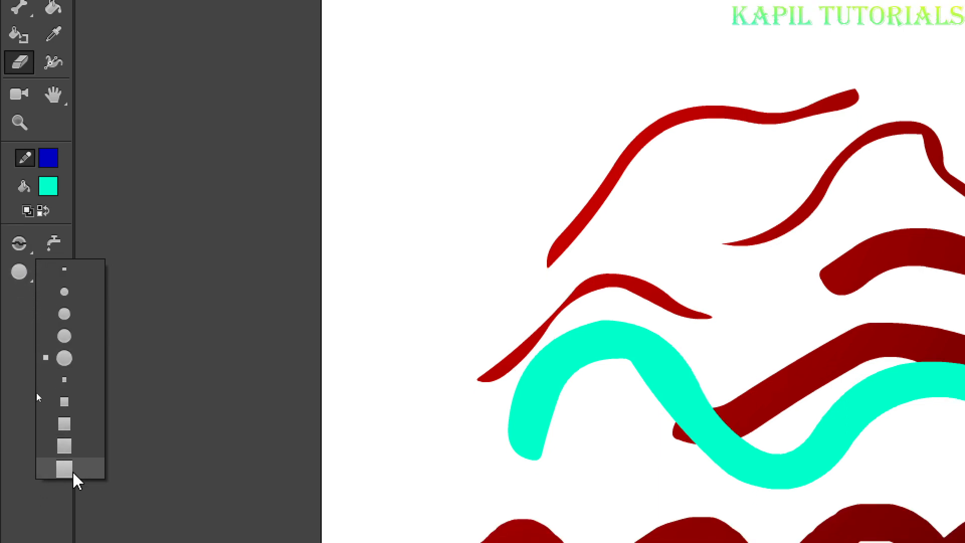
click(69, 473)
drag(550, 272, 563, 244)
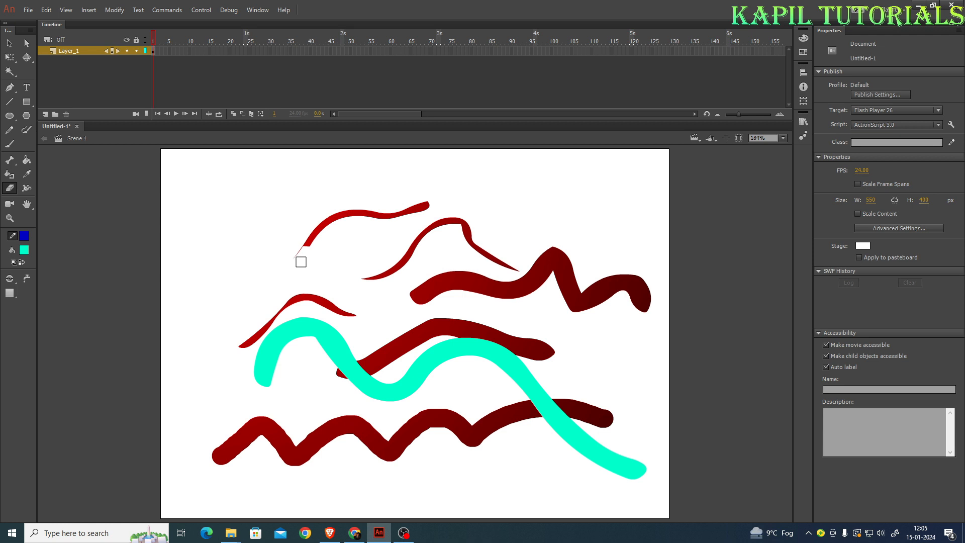
Step the eraser size down and up several times and erase most of the thin red curves across the upper left of the stage.
key(bracketleft)
key(bracketleft)
key(bracketleft)
key(bracketright)
key(bracketright)
key(bracketright)
key(bracketleft)
key(bracketleft)
key(bracketleft)
key(bracketright)
key(bracketright)
key(bracketright)
key(bracketright)
key(bracketleft)
key(bracketleft)
key(bracketright)
key(bracketright)
mouse_move(299, 261)
mouse_down()
mouse_move(312, 232)
mouse_move(353, 208)
mouse_move(294, 257)
mouse_move(335, 219)
mouse_move(431, 210)
mouse_move(358, 210)
mouse_move(370, 220)
mouse_move(447, 227)
mouse_move(402, 243)
mouse_move(451, 211)
mouse_move(366, 285)
mouse_up()
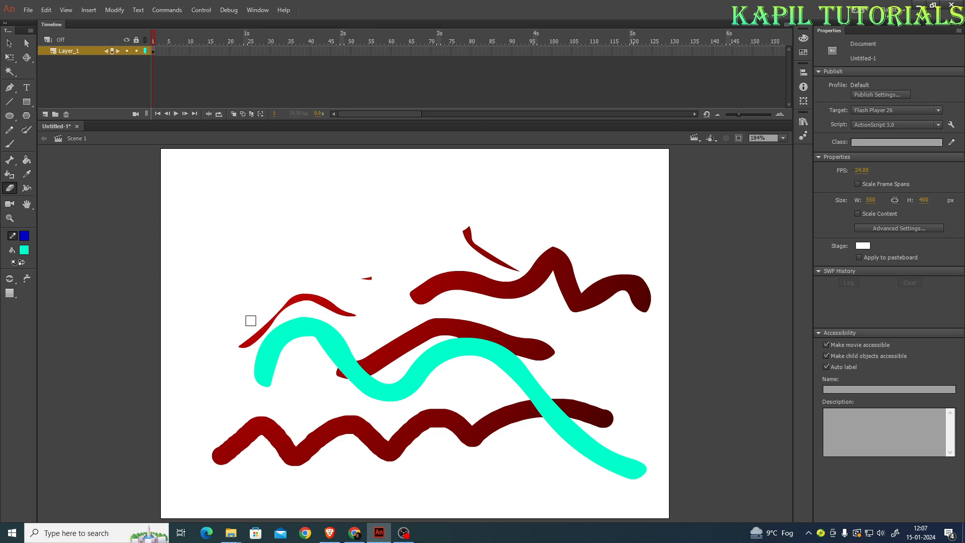
mouse_move(241, 332)
mouse_down()
mouse_move(330, 284)
mouse_move(238, 349)
mouse_move(297, 300)
mouse_move(352, 314)
mouse_move(319, 299)
mouse_move(382, 278)
mouse_up()
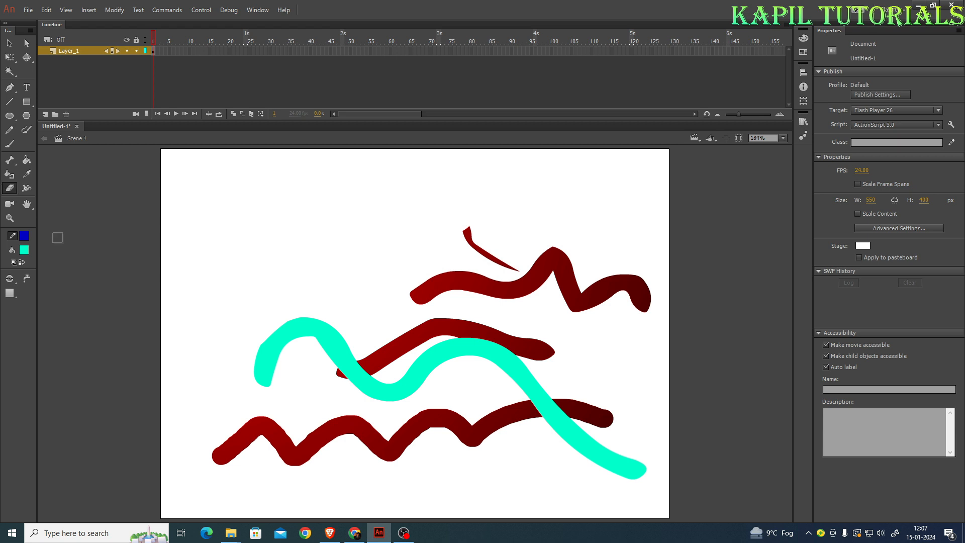
Switch the eraser to a round shape and increase its size by several steps.
click(14, 295)
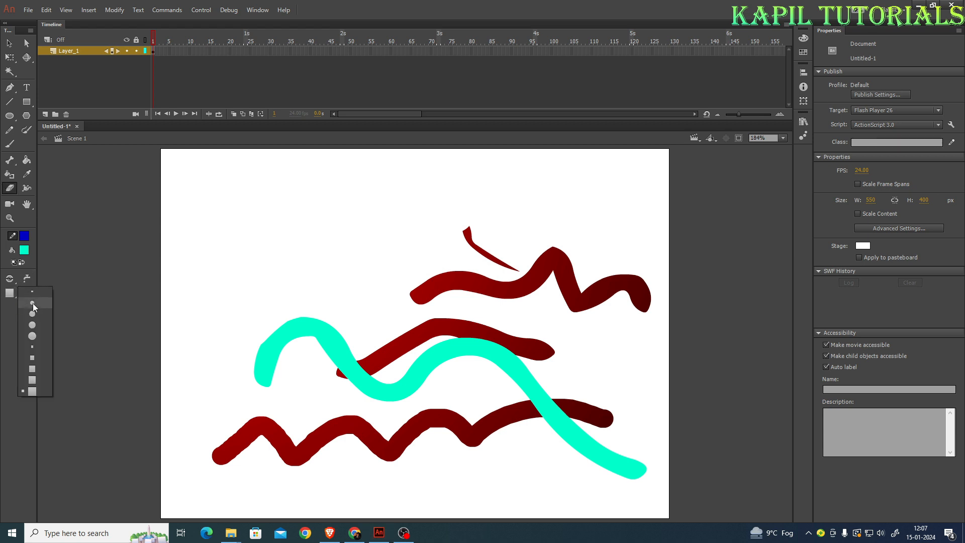
click(32, 392)
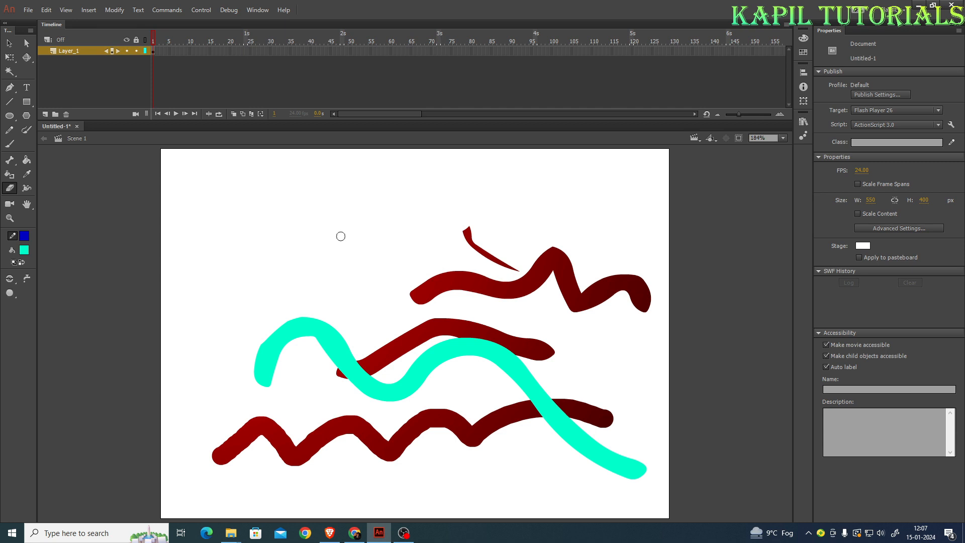
key(])
key(])
key(])
key(])
key(])
Select all remaining red and turquoise strokes on the stage and delete them.
click(8, 44)
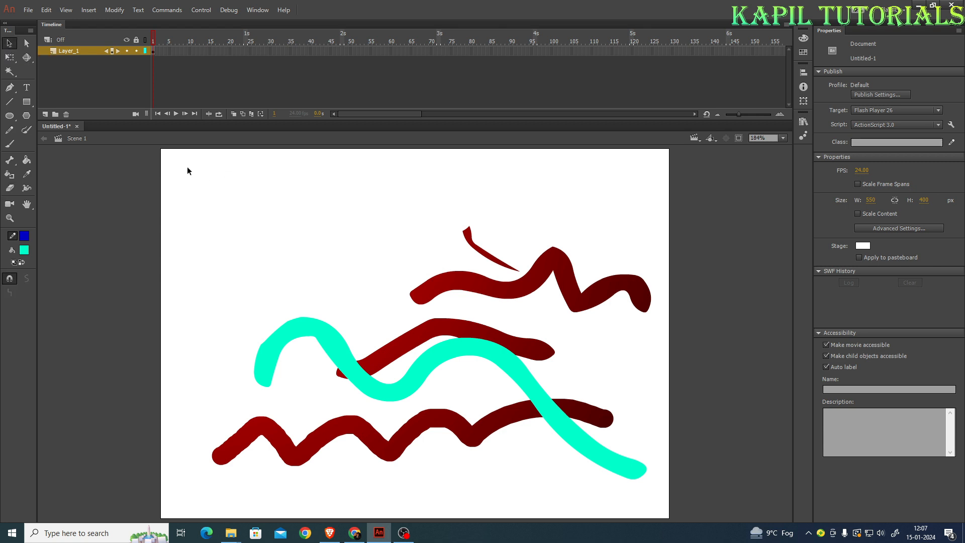
mouse_move(172, 165)
mouse_down()
mouse_move(513, 471)
mouse_move(661, 506)
mouse_up()
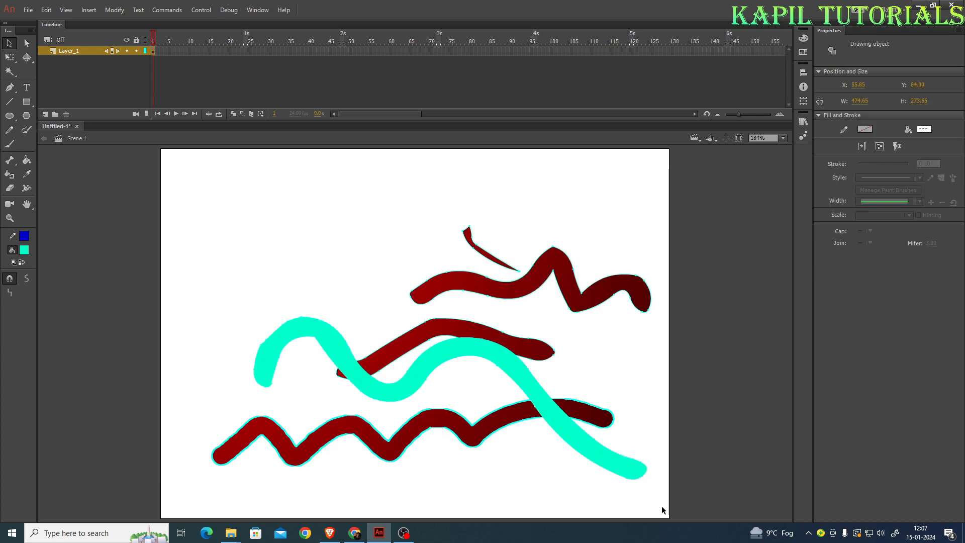
key(Delete)
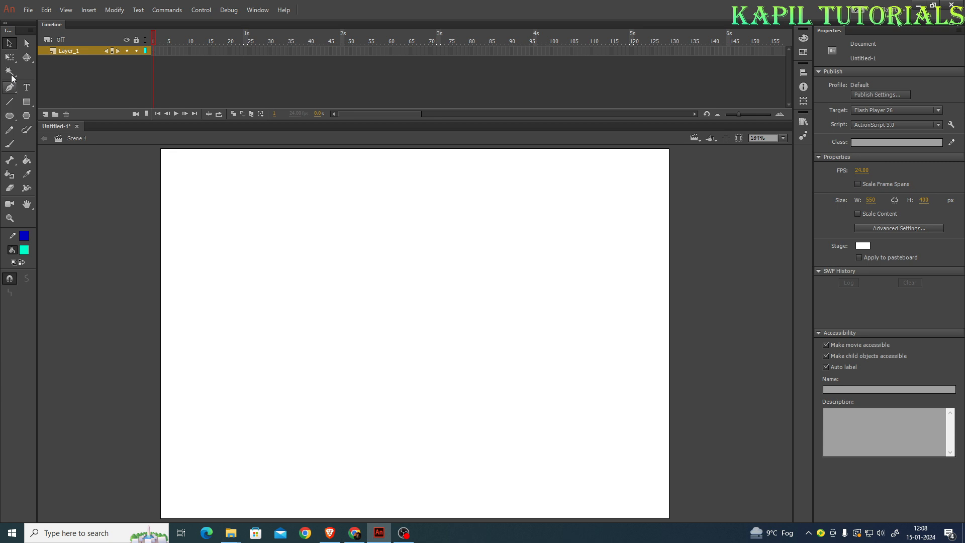
Set the brush size to 8 and the fill to purple, and paint a two-peaked wavy stroke across the stage.
click(12, 149)
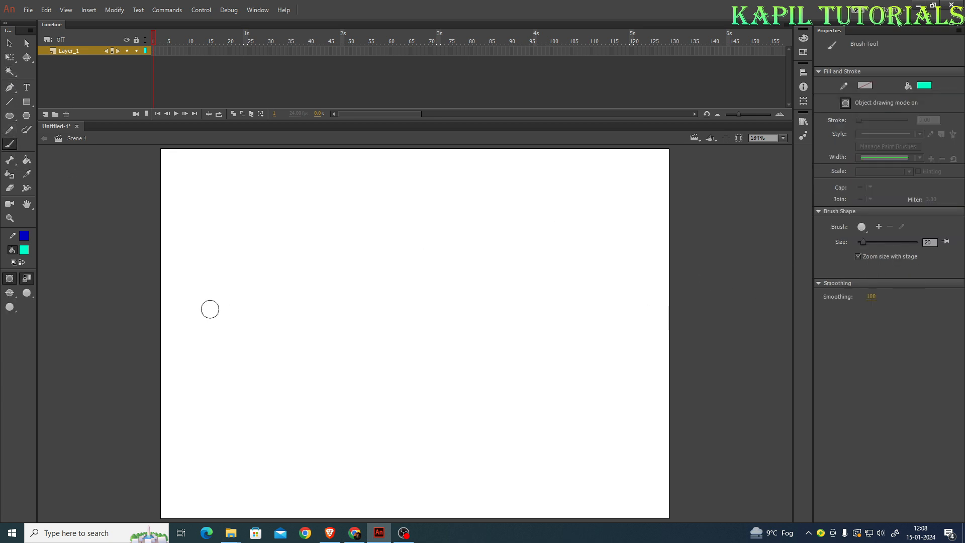
drag(863, 242, 861, 242)
click(24, 255)
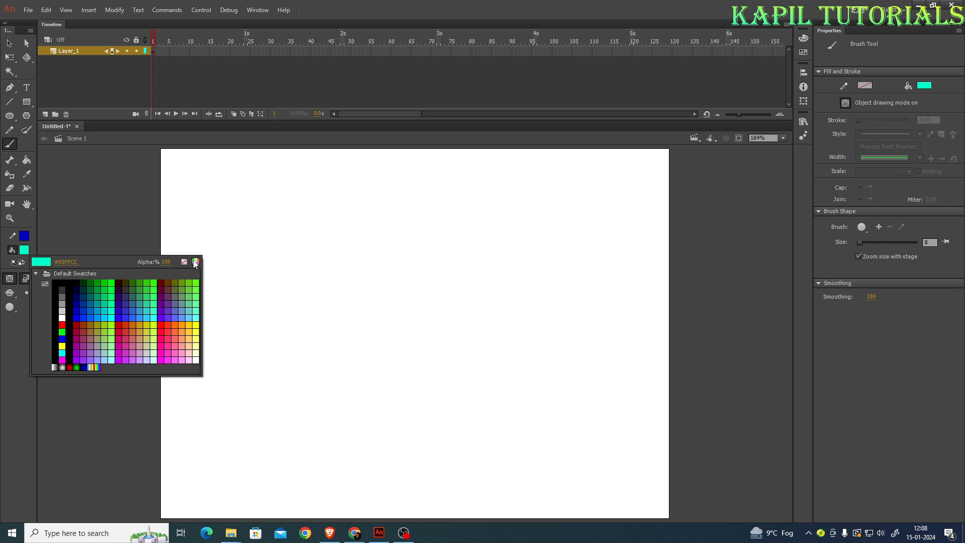
click(76, 360)
mouse_move(183, 334)
mouse_down()
mouse_move(270, 266)
mouse_move(351, 250)
mouse_move(433, 326)
mouse_move(497, 247)
mouse_move(579, 299)
mouse_up()
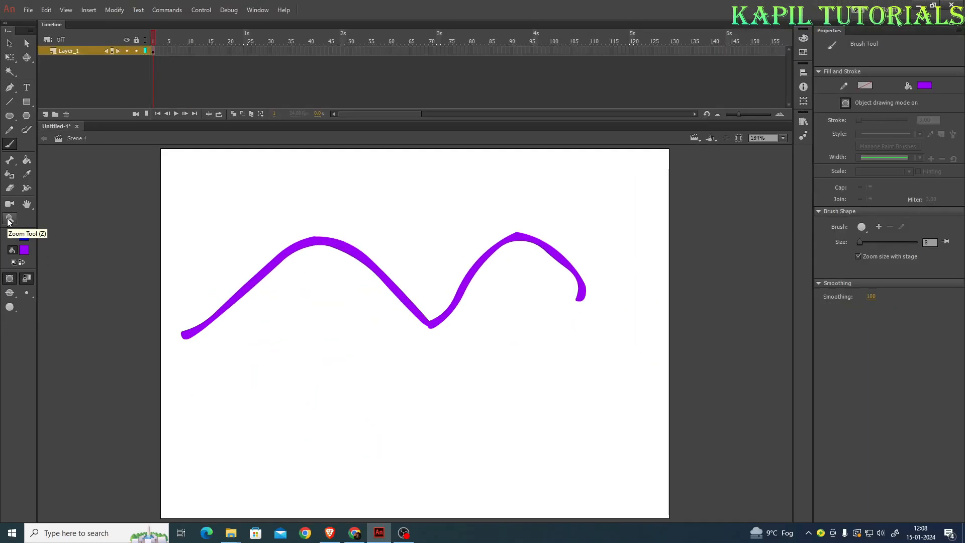
Magnify the left end of the purple stroke to 1473% with the Zoom tool.
click(9, 219)
click(195, 336)
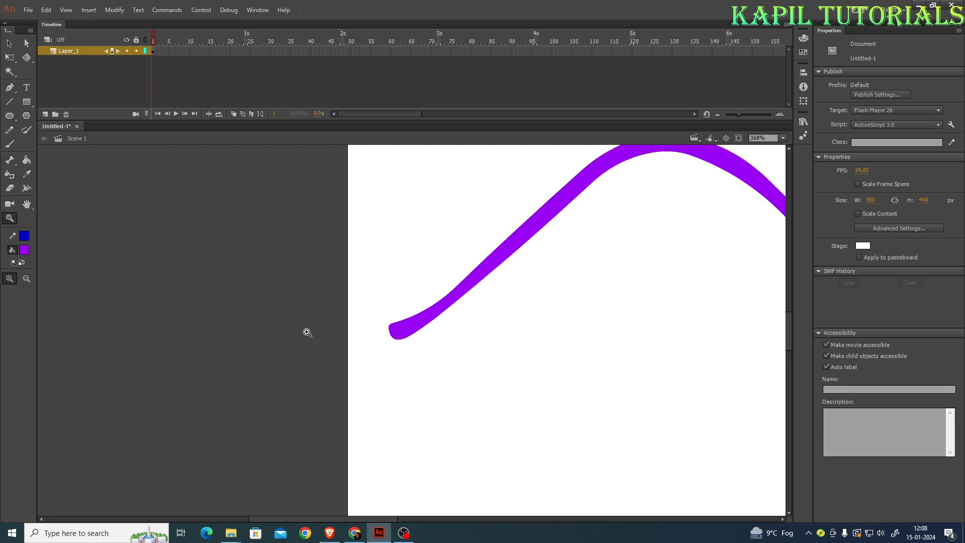
click(424, 328)
click(409, 315)
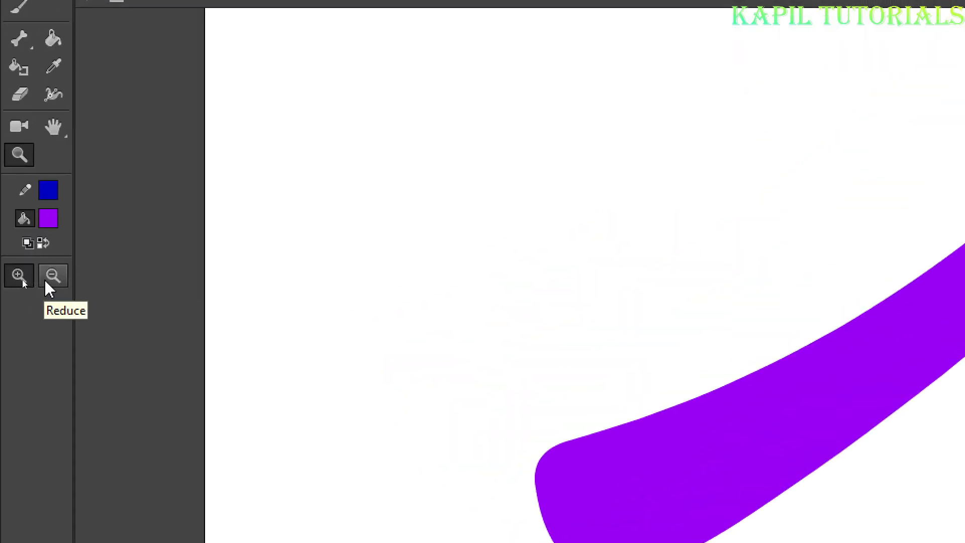
Switch the Zoom tool to Reduce and zoom out to 184% so the whole purple stroke fits in view.
click(51, 275)
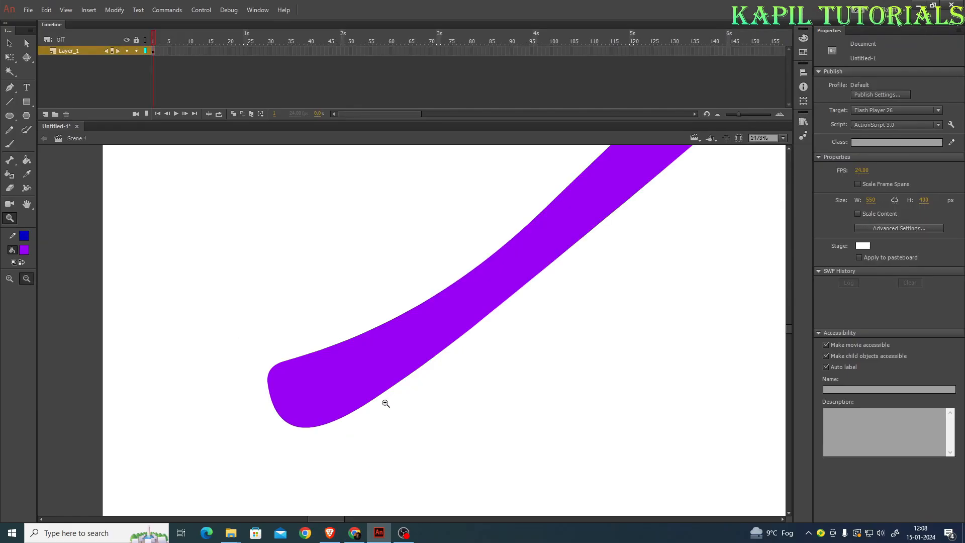
click(668, 517)
click(461, 345)
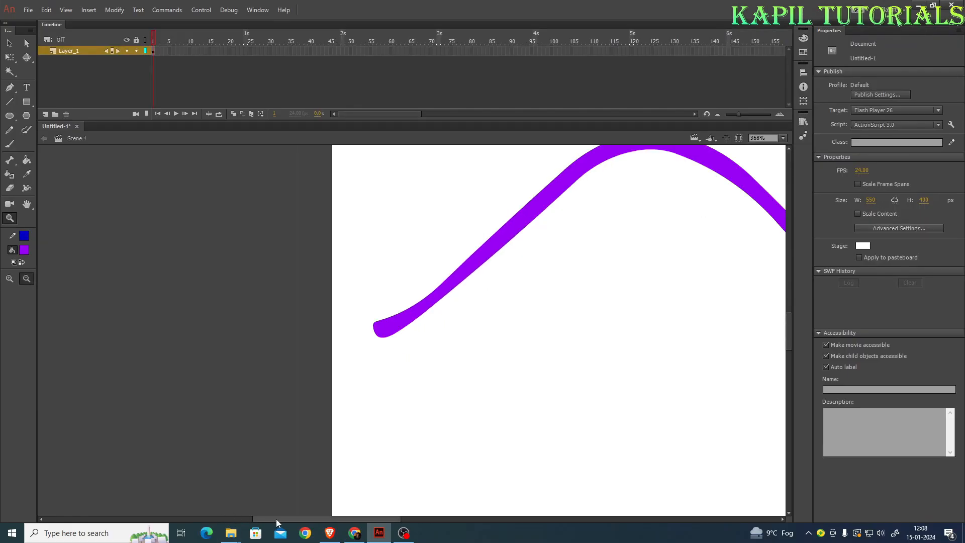
drag(276, 519, 335, 517)
scroll(417, 315, up, 3)
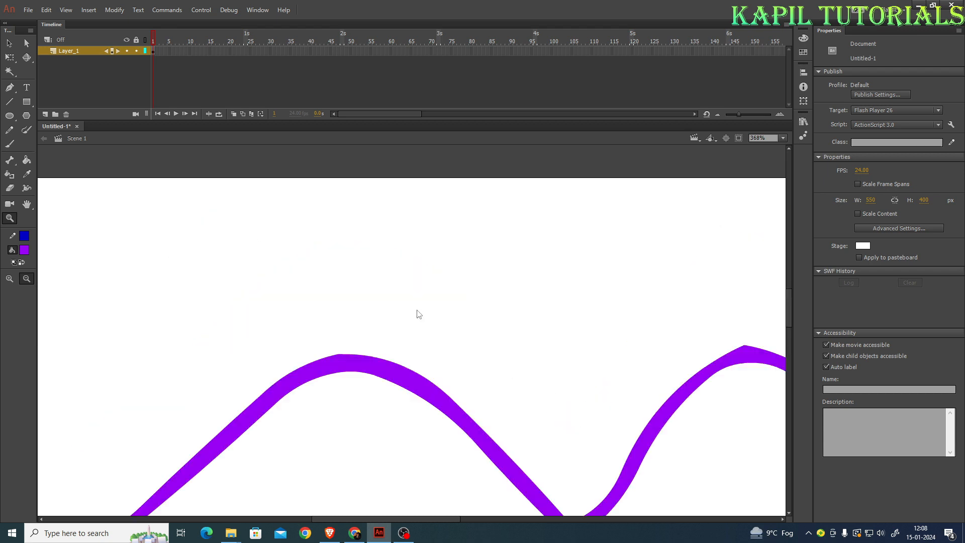
scroll(418, 314, down, 3)
click(416, 315)
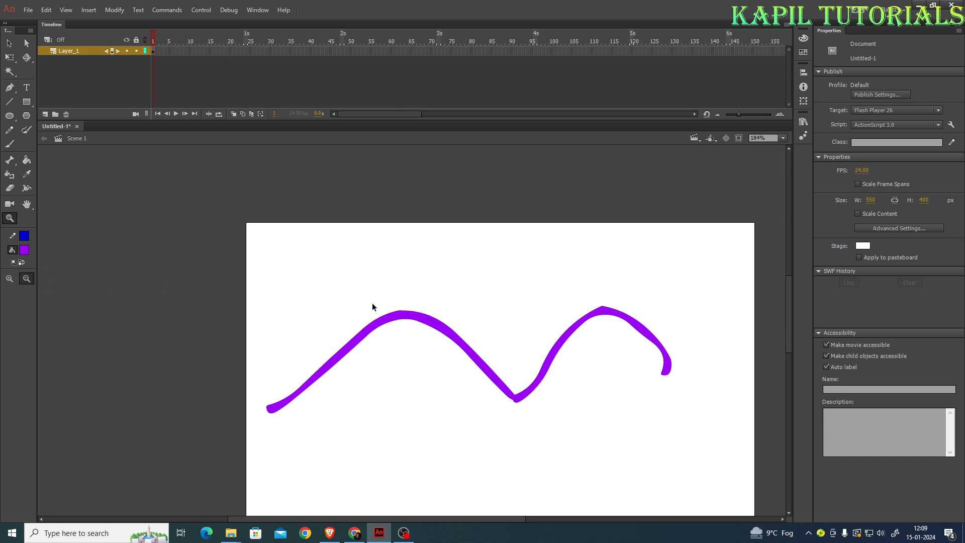
Magnify the purple stroke's right-hand arch to 736% and bring its peak into view.
click(544, 296)
click(528, 295)
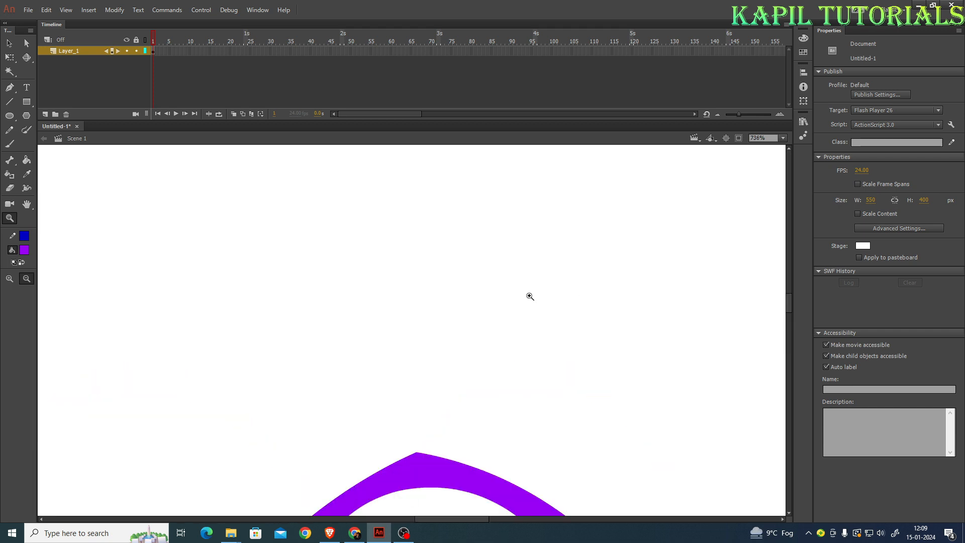
scroll(512, 297, down, 3)
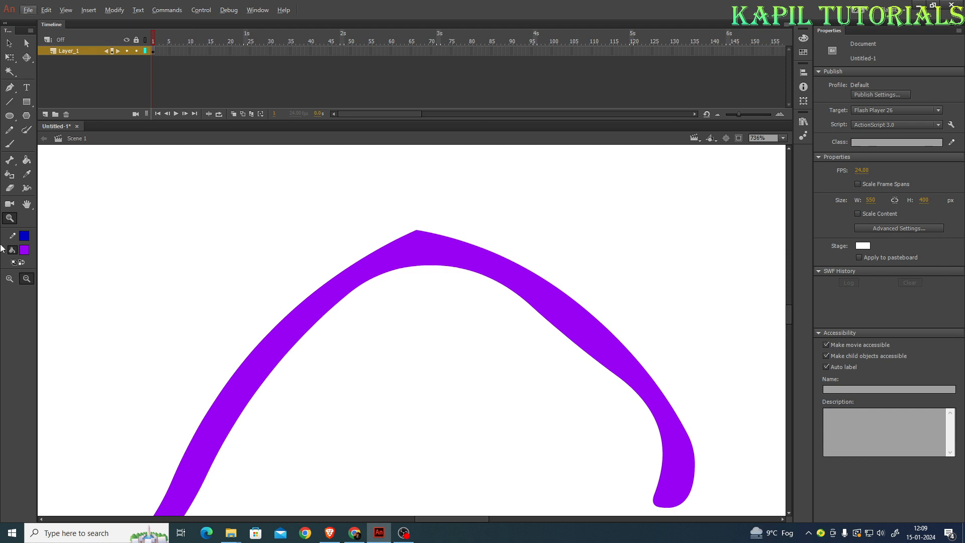
Set the Zoom tool to enlarge, magnify the stroke to 1473%, and reduce the view to 92%.
click(8, 281)
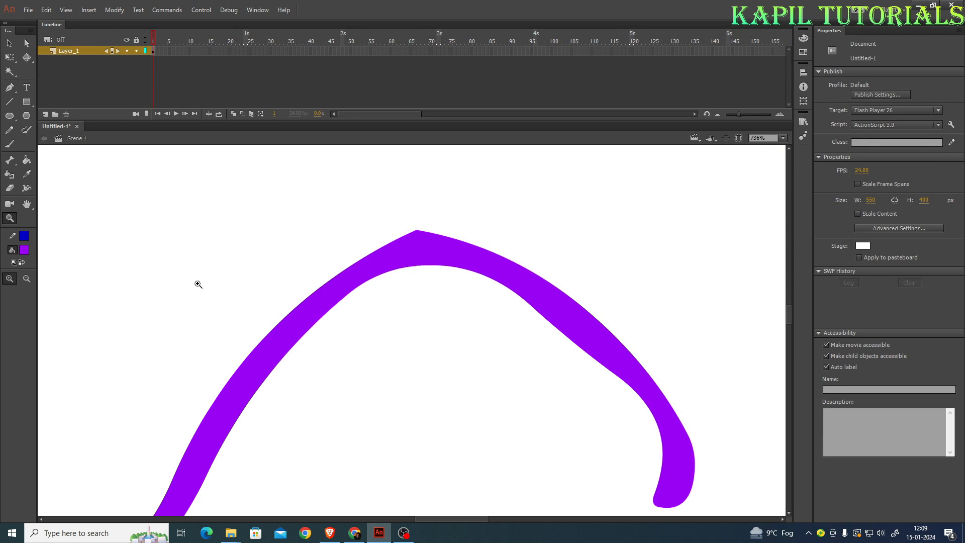
click(209, 284)
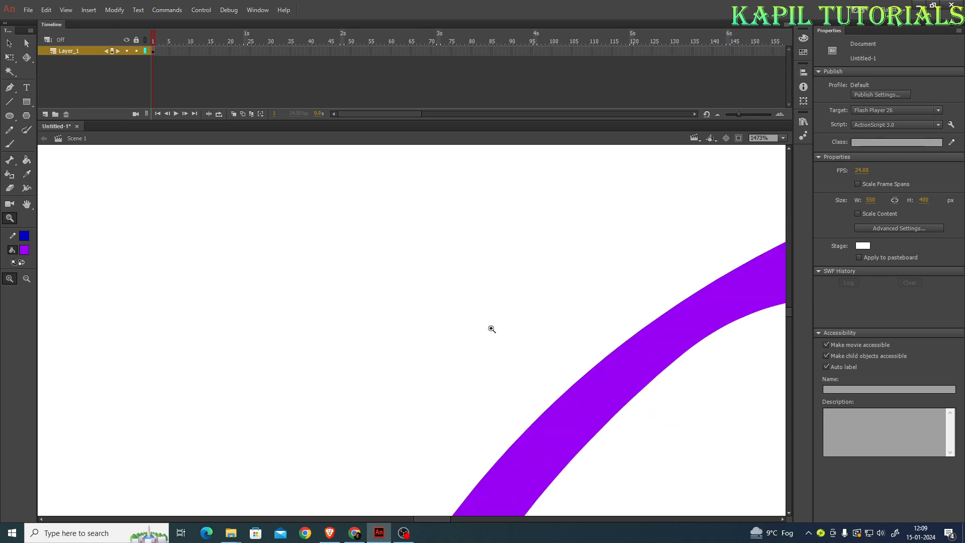
alt+click(540, 332)
alt+click(542, 330)
alt+click(526, 329)
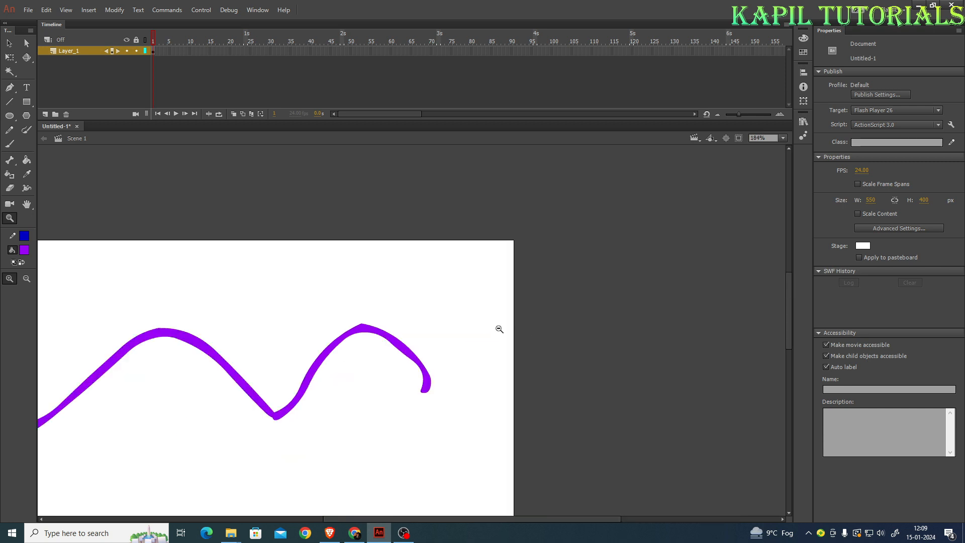
alt+click(285, 305)
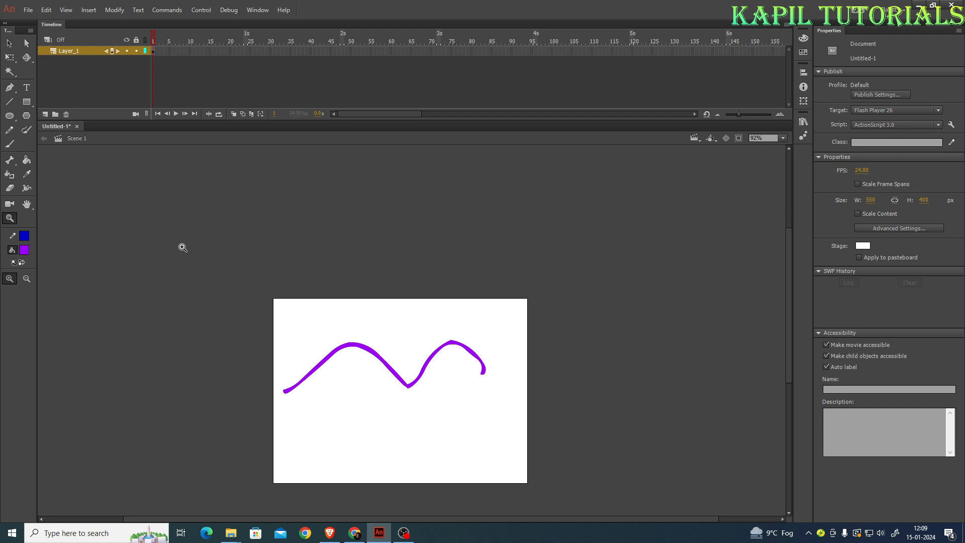
Delete the purple stroke and fit the whole empty stage in view at 184%.
click(9, 43)
drag(272, 300, 524, 465)
key(Delete)
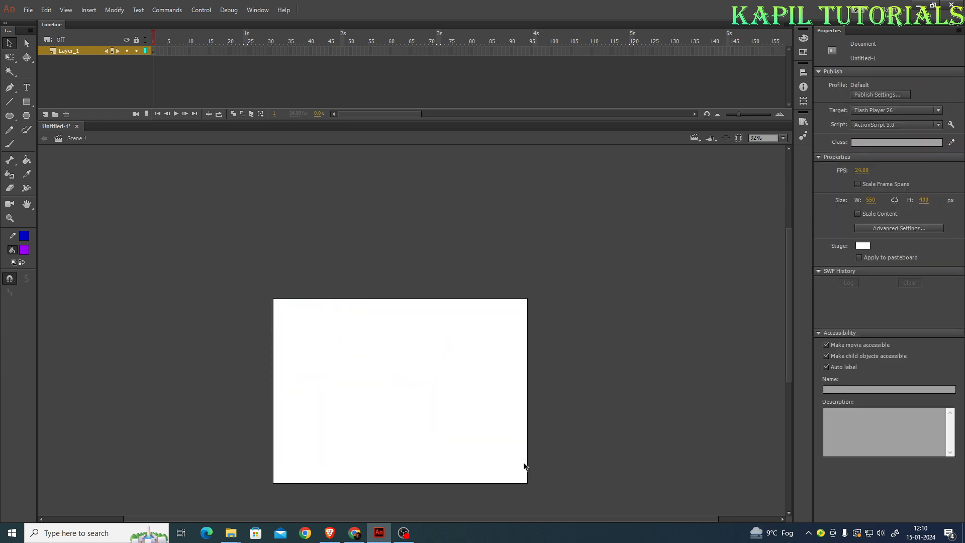
click(783, 138)
click(777, 149)
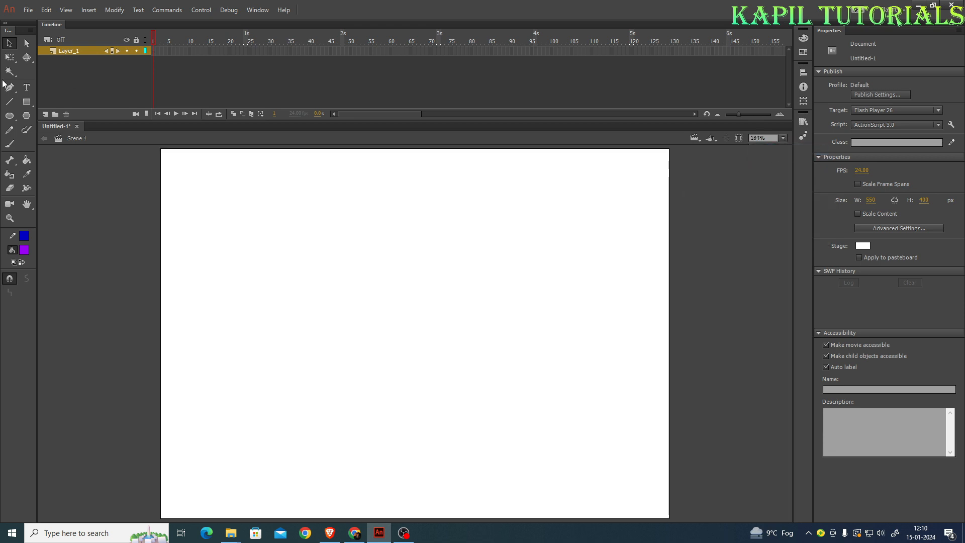
Add static text in Wide Latin at 66 pt containing a sample first name on the stage's left side.
click(27, 89)
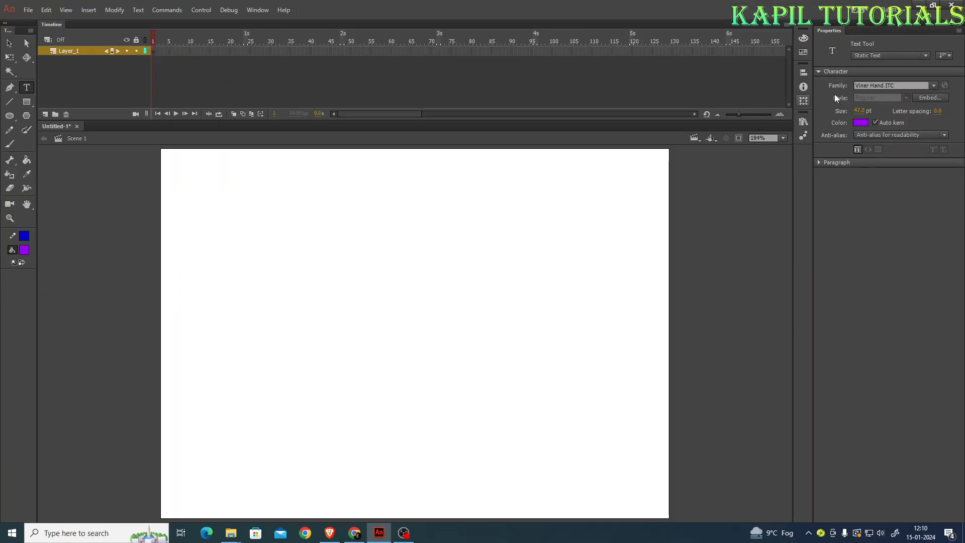
click(928, 53)
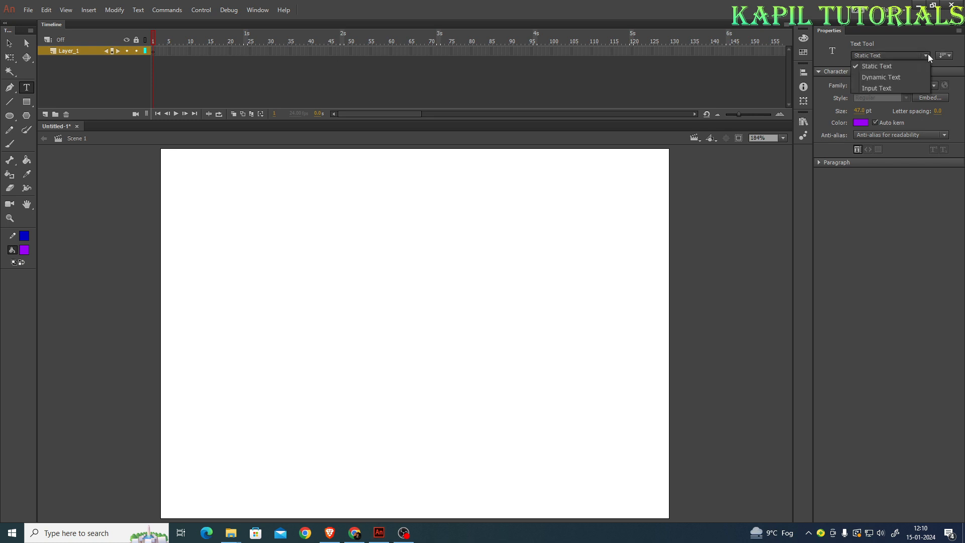
click(880, 66)
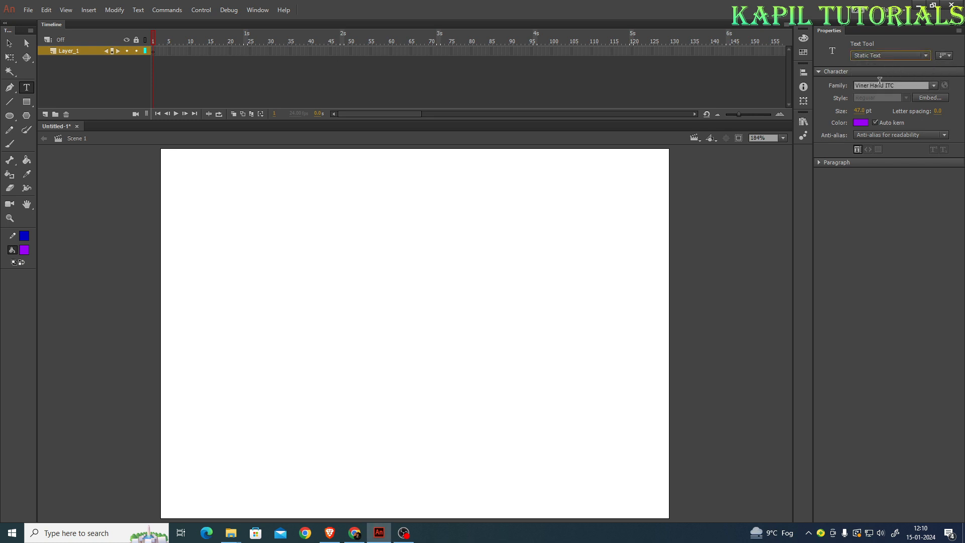
click(935, 86)
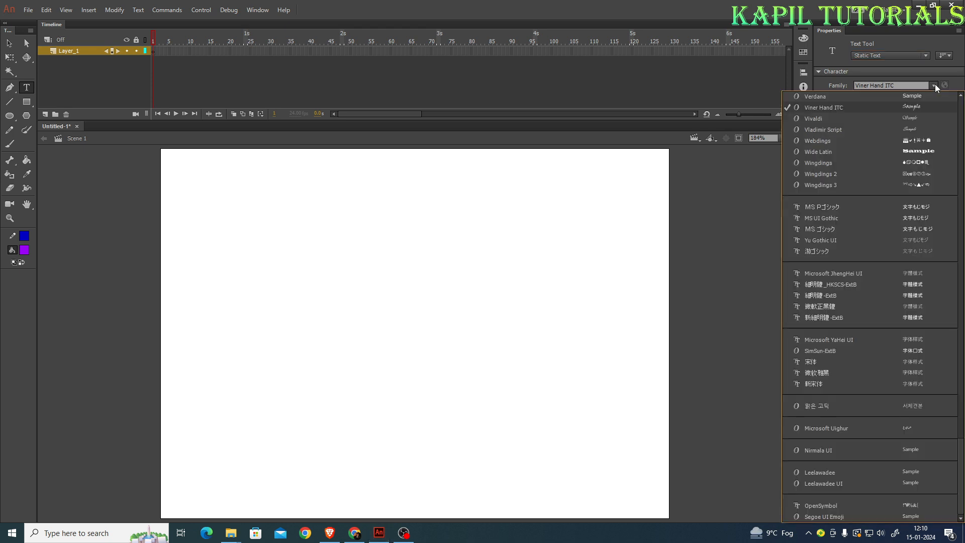
click(927, 152)
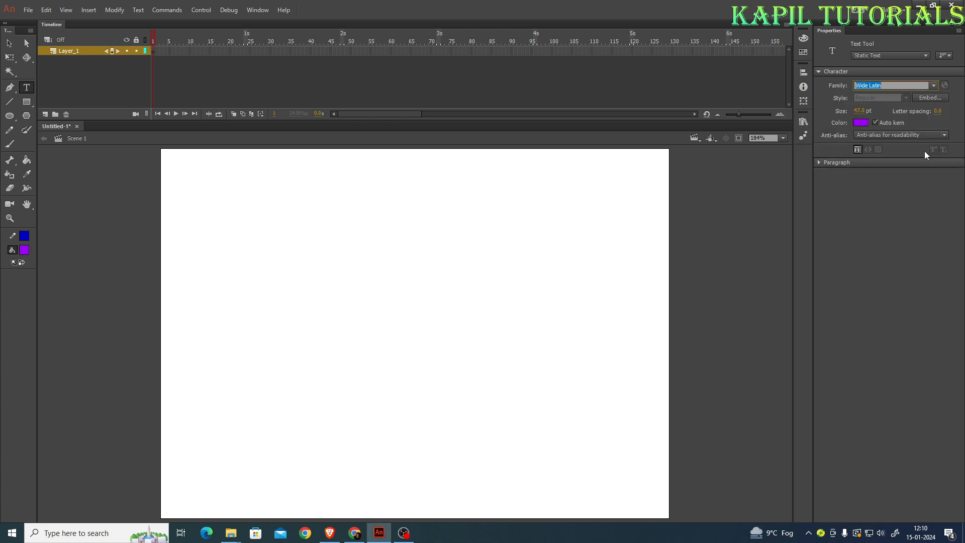
drag(858, 111, 869, 113)
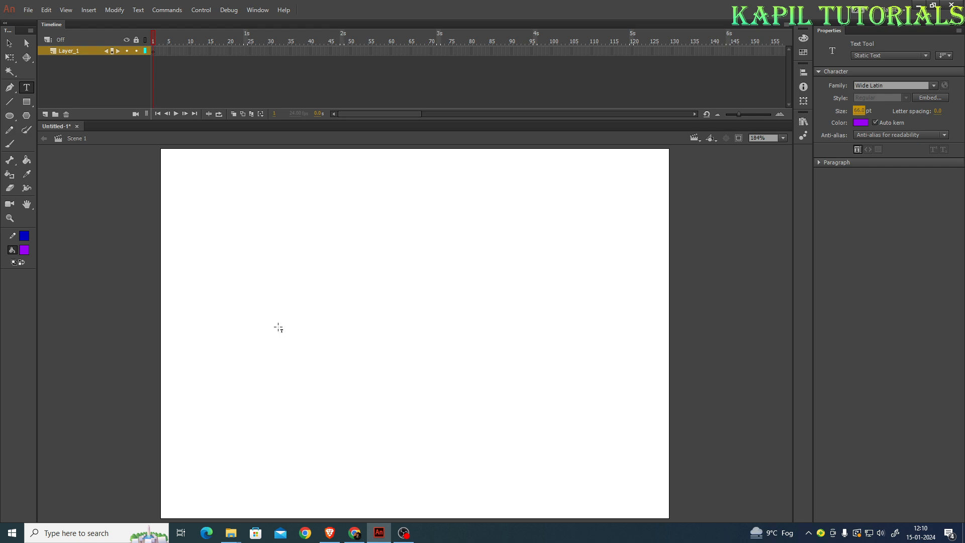
click(244, 325)
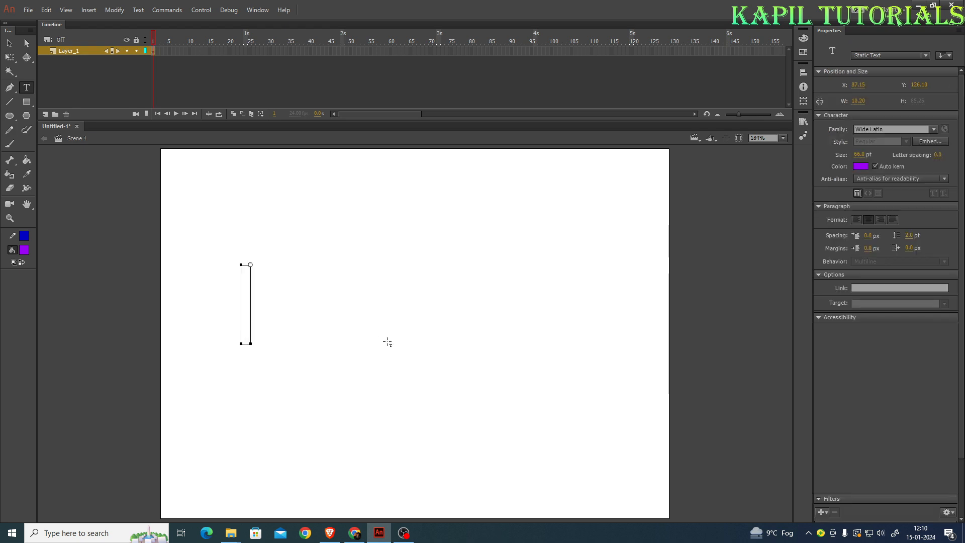
text(Sophia)
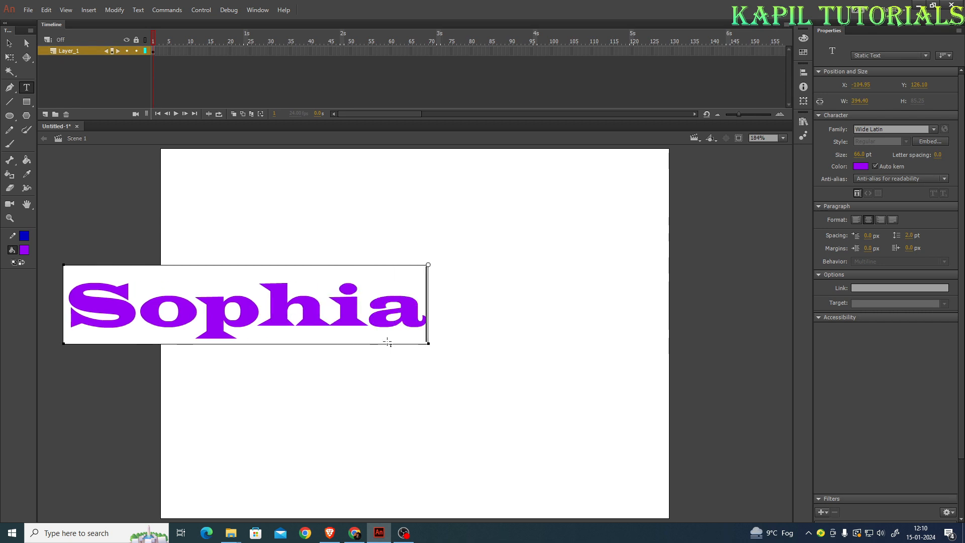
Recolour every letter of the text except the last one in red.
click(861, 166)
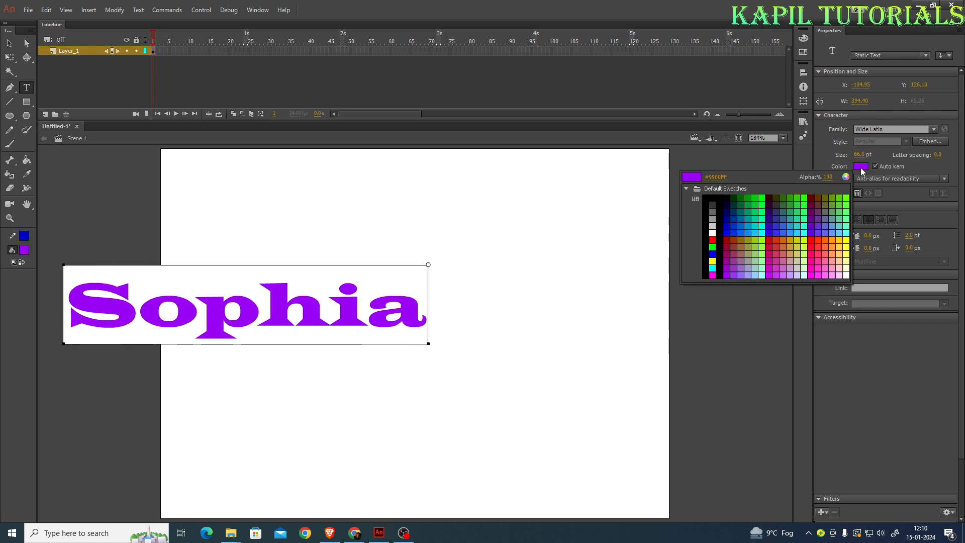
click(713, 276)
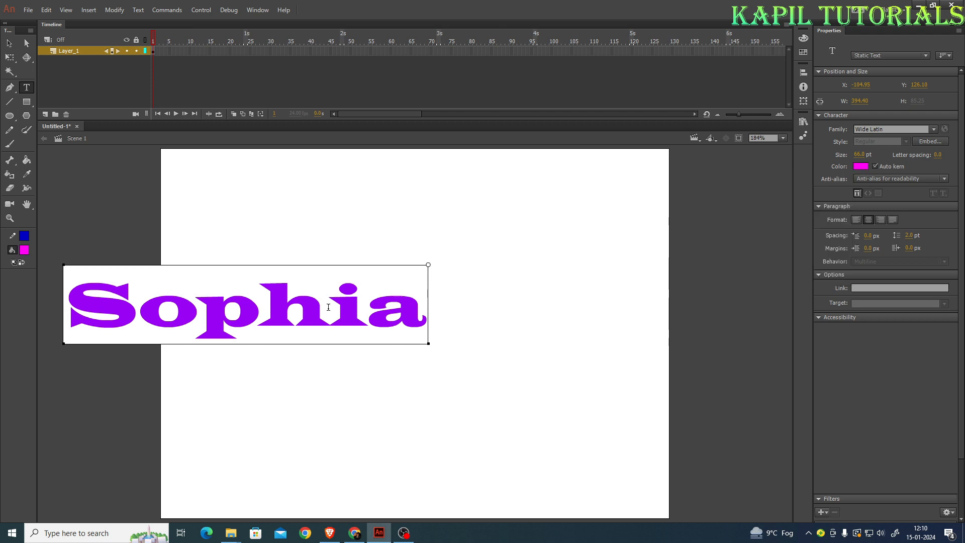
click(67, 301)
shift+click(370, 312)
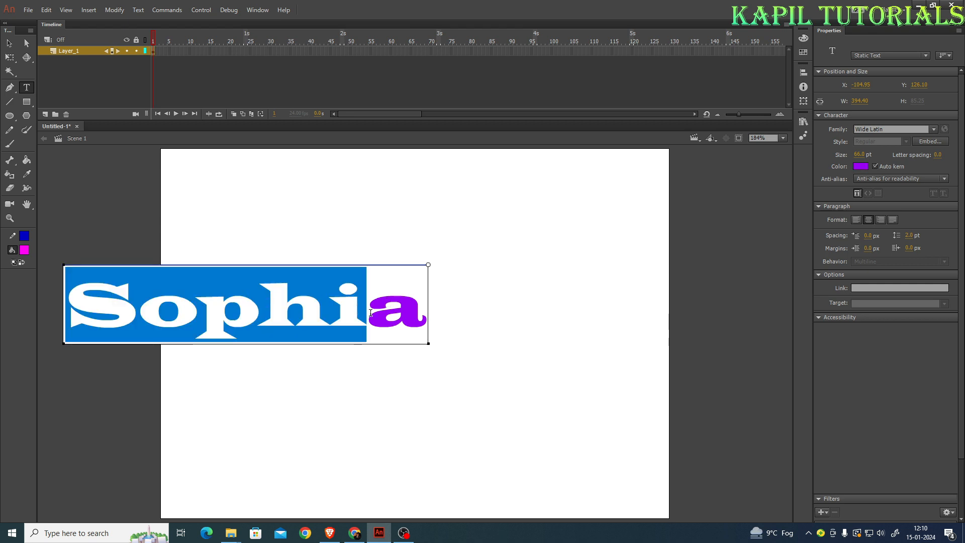
click(860, 166)
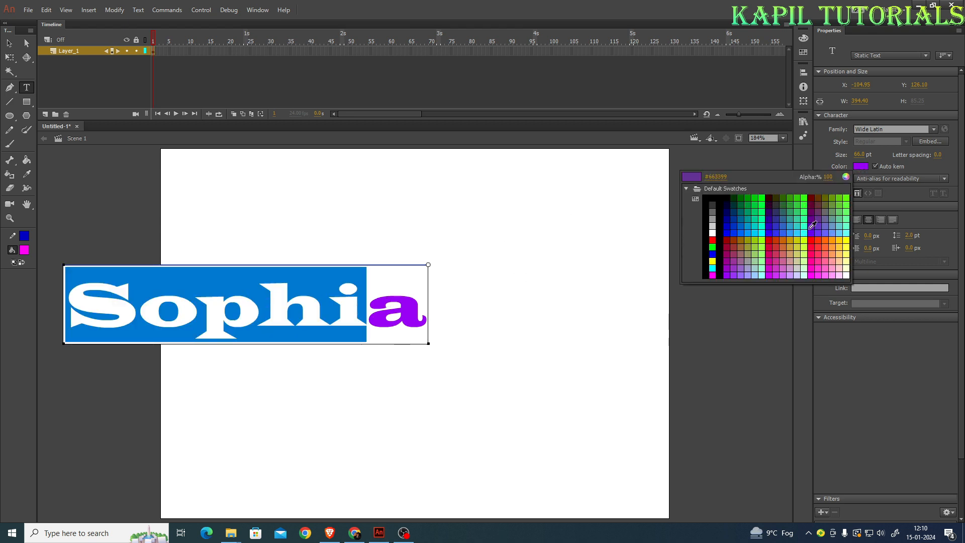
click(713, 239)
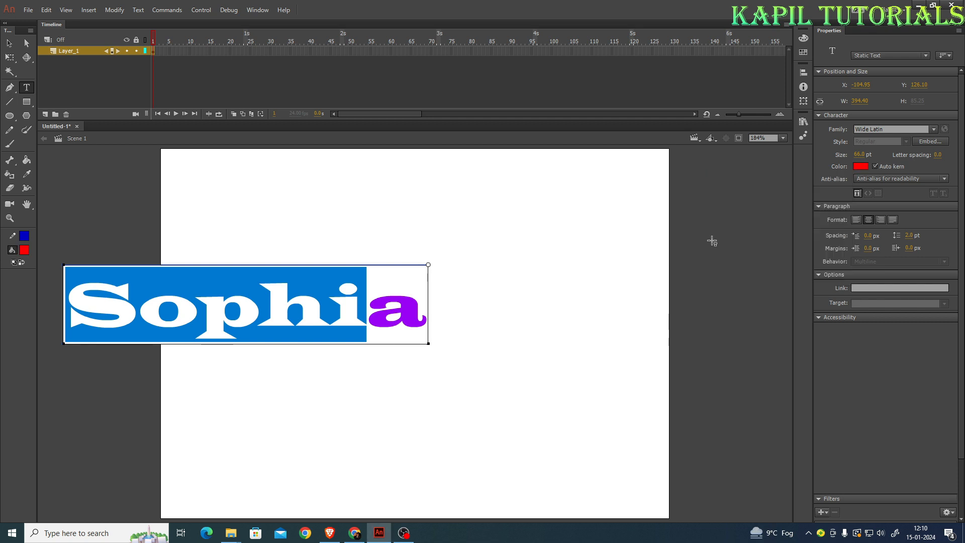
click(363, 305)
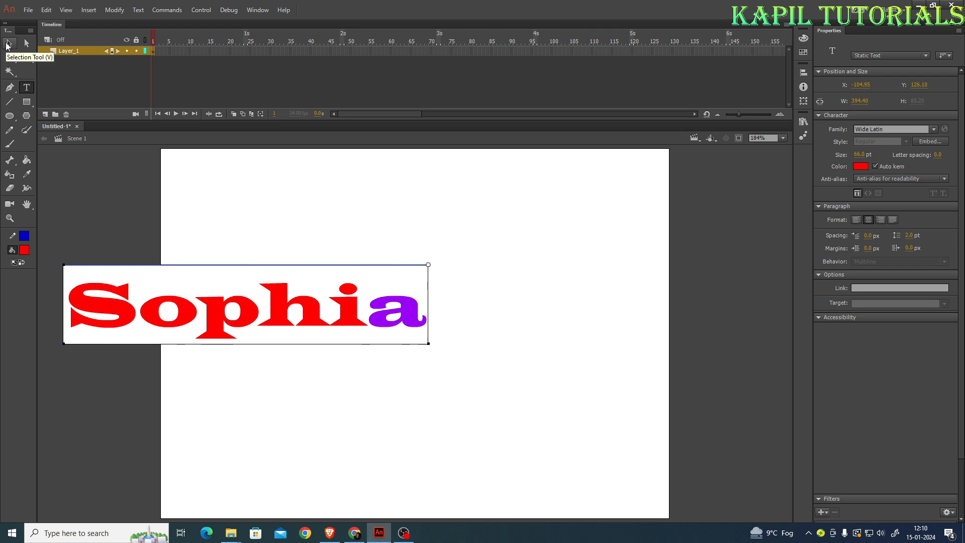
Move the whole text block to the horizontal middle of the stage, slightly above centre.
key(Escape)
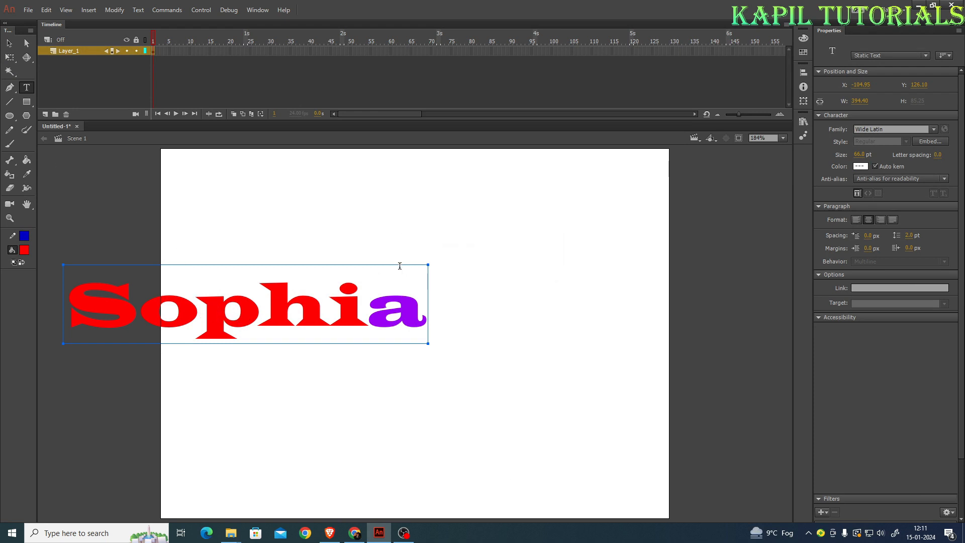
click(9, 43)
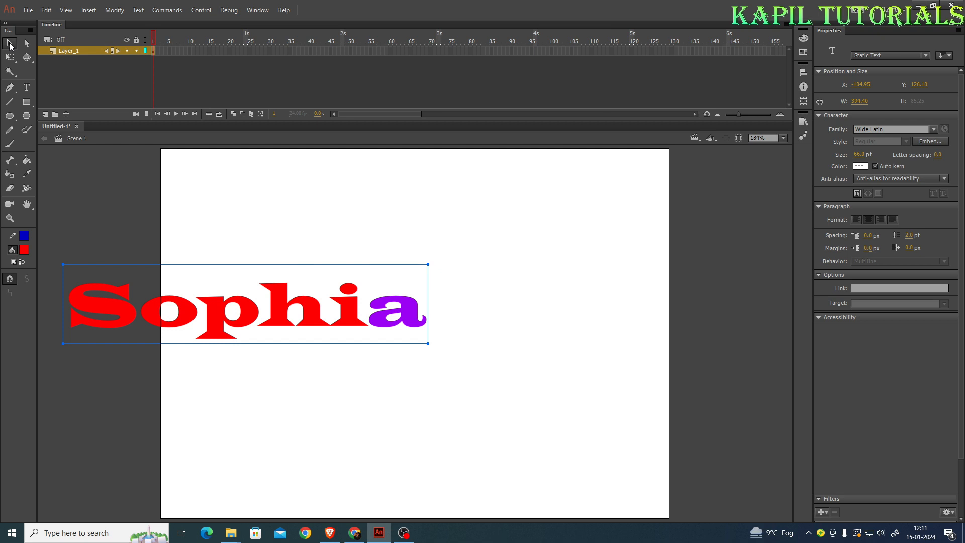
drag(221, 310, 381, 294)
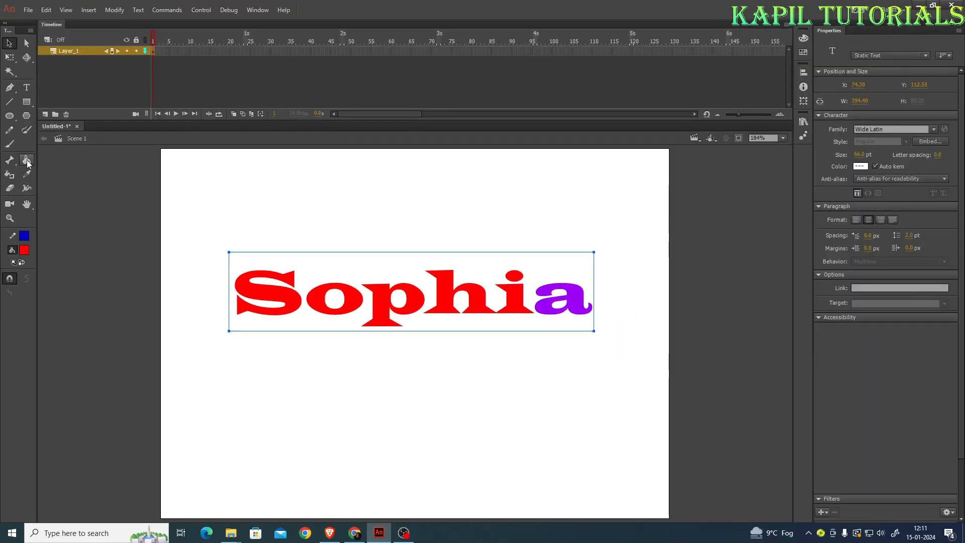
Draw an oval about 113 by 95 px below the text and thicken its outline to a stroke of 25.20.
click(9, 118)
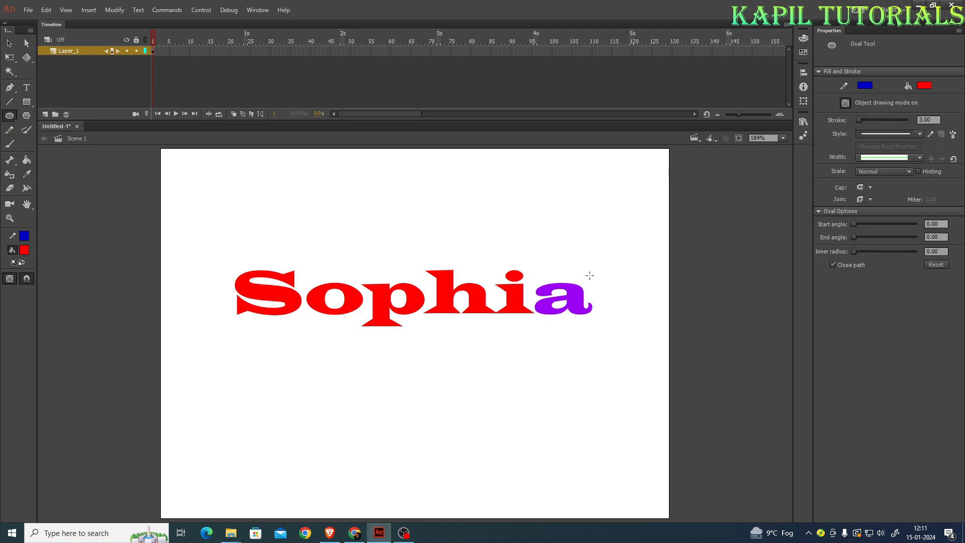
drag(359, 412, 467, 503)
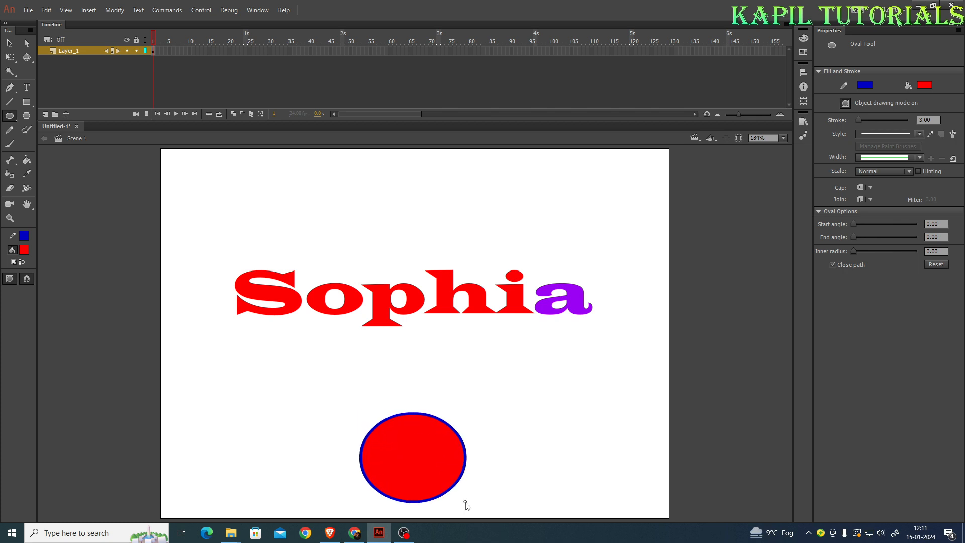
click(9, 43)
double_click(391, 469)
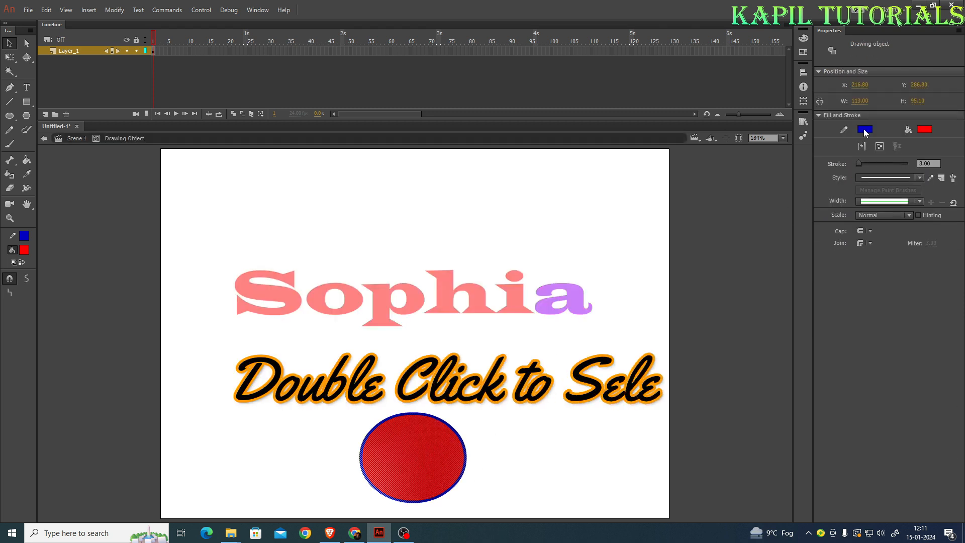
drag(859, 164, 865, 164)
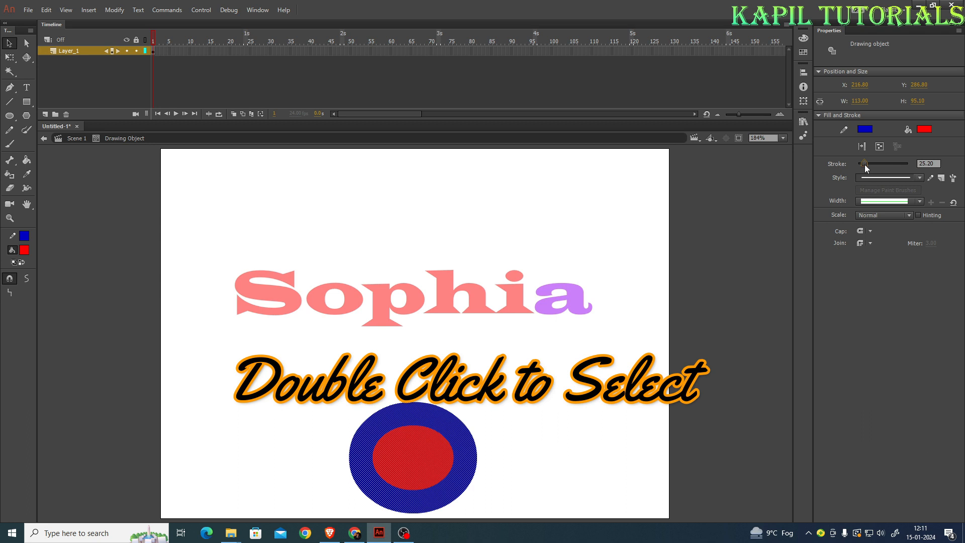
click(479, 373)
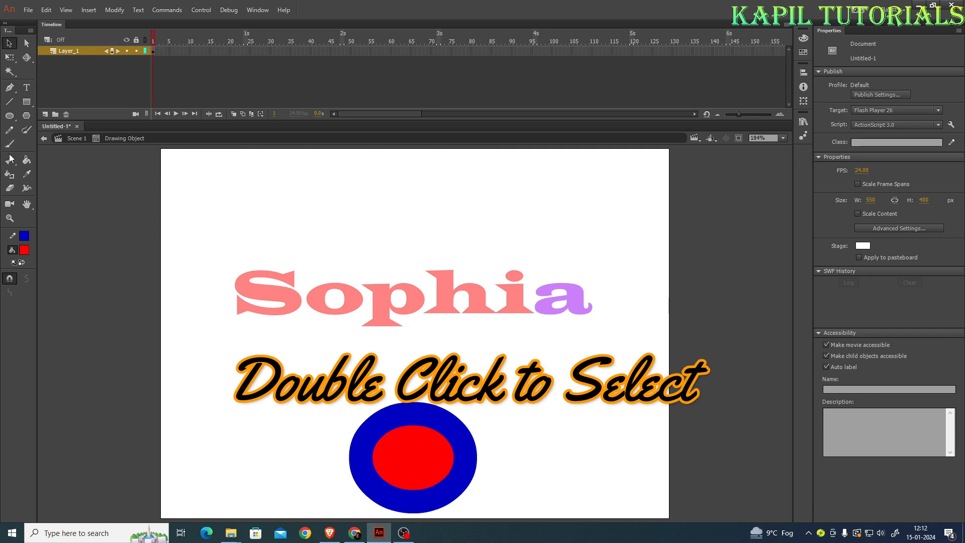
Fill the oval's interior with turquoise using the Paint Bottle's counterpart for fills, the Paint Bucket tool.
click(28, 161)
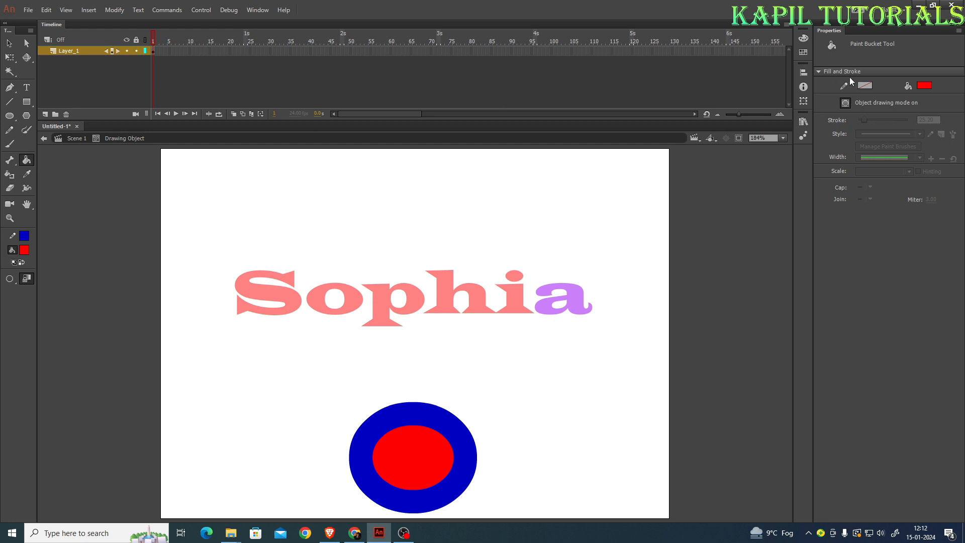
click(924, 86)
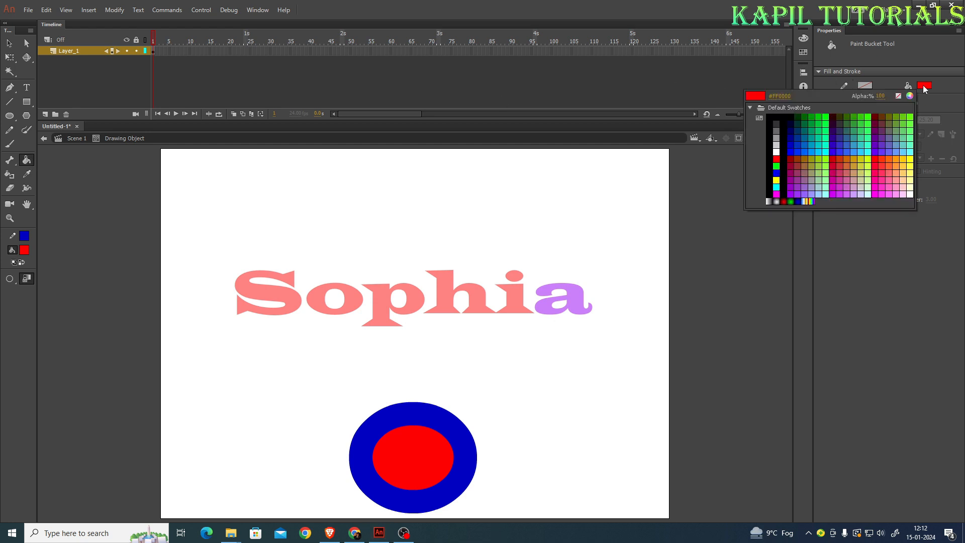
click(867, 140)
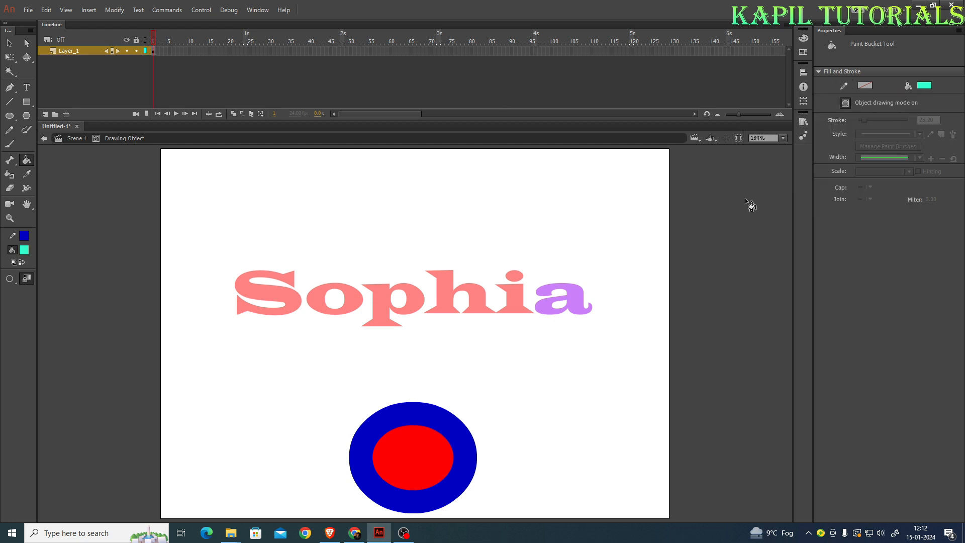
click(402, 450)
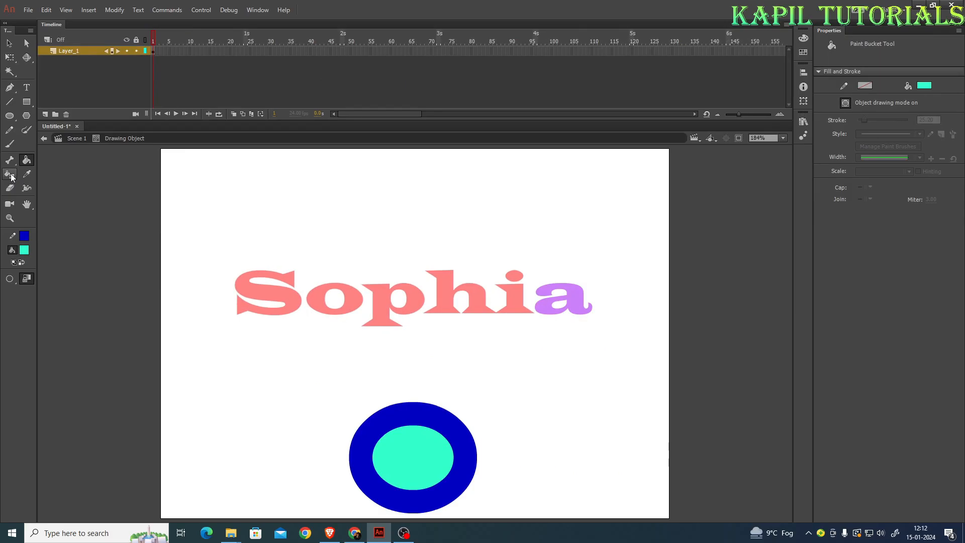
Recolour the oval's thick outline crimson with the Ink Bottle tool.
click(32, 138)
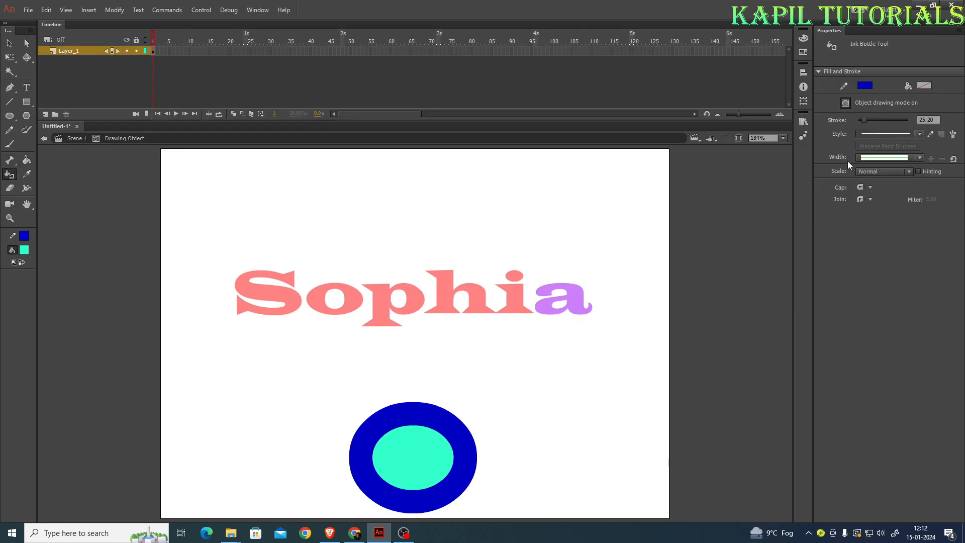
click(864, 85)
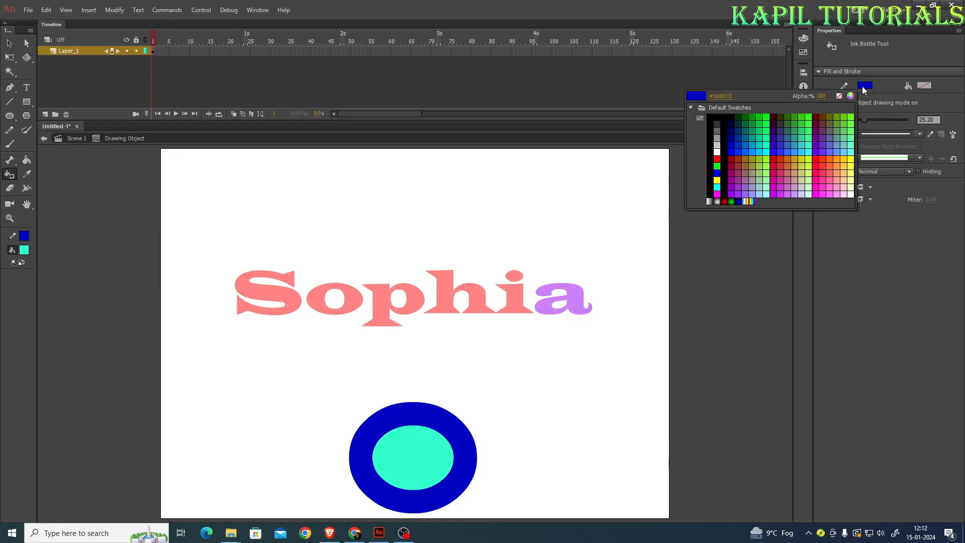
click(772, 164)
click(423, 414)
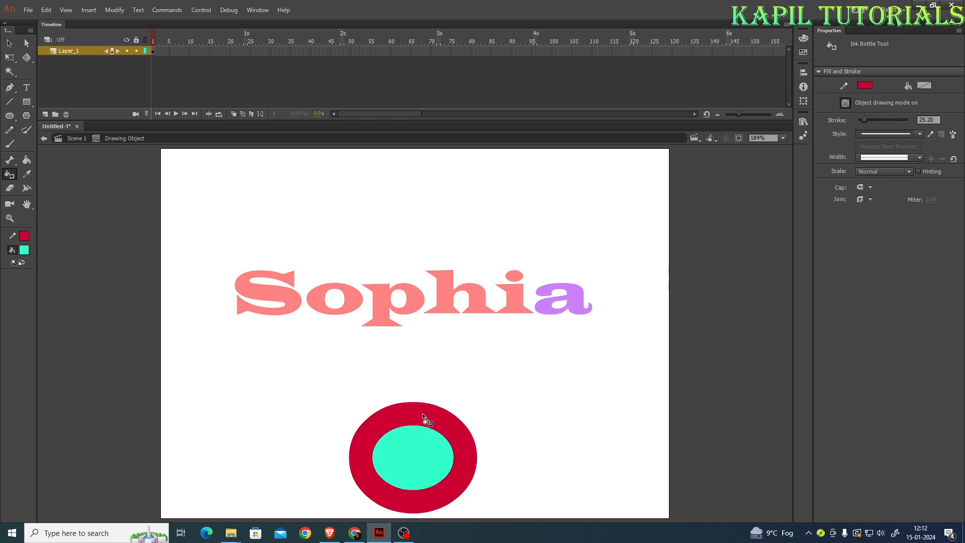